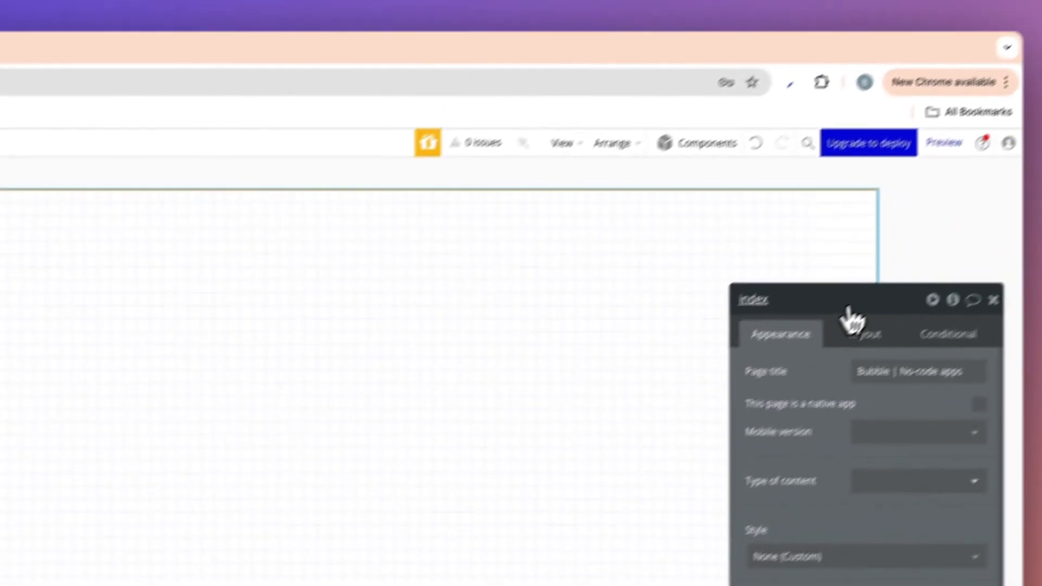
# Review the index page's layout settings, including its default builder width and minimum height.
pyautogui.moveTo(850, 310); pyautogui.dragTo(663, 165)
pyautogui.moveTo(646, 213); pyautogui.dragTo(644, 342)
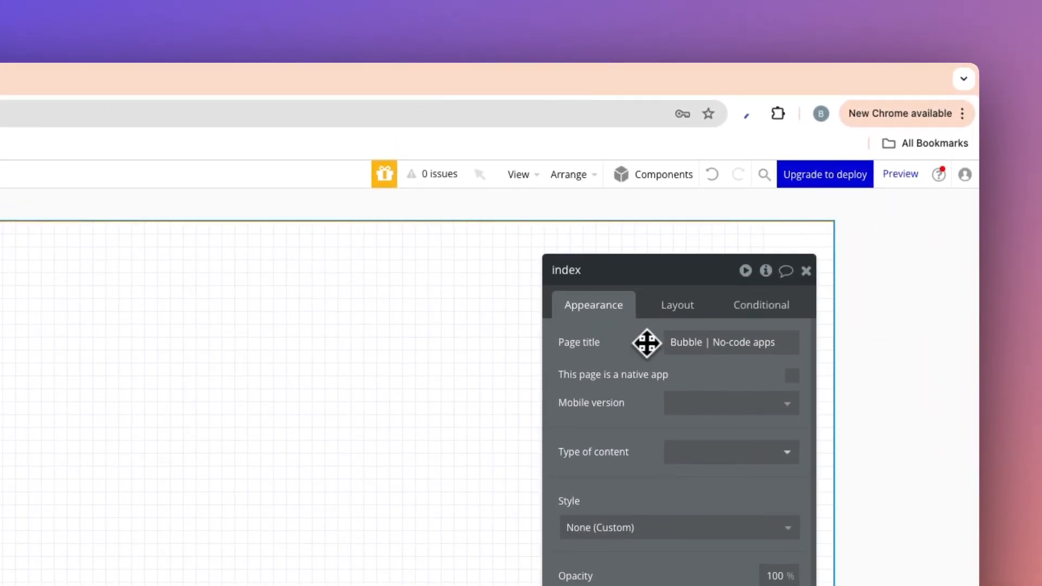
pyautogui.click(675, 304)
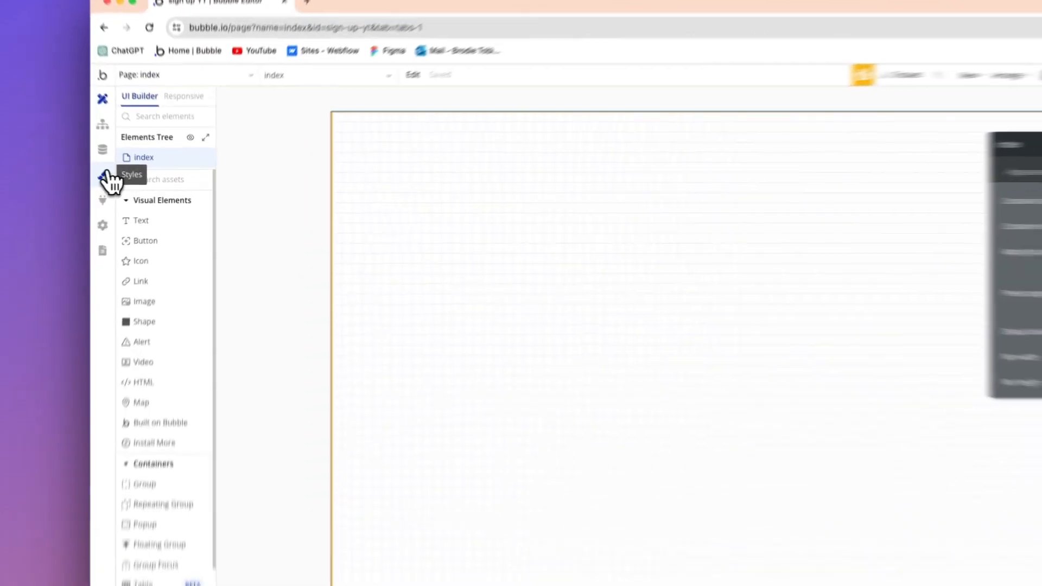
# Examine the Primary Button element style, checking its padding and appearance settings.
pyautogui.click(136, 184)
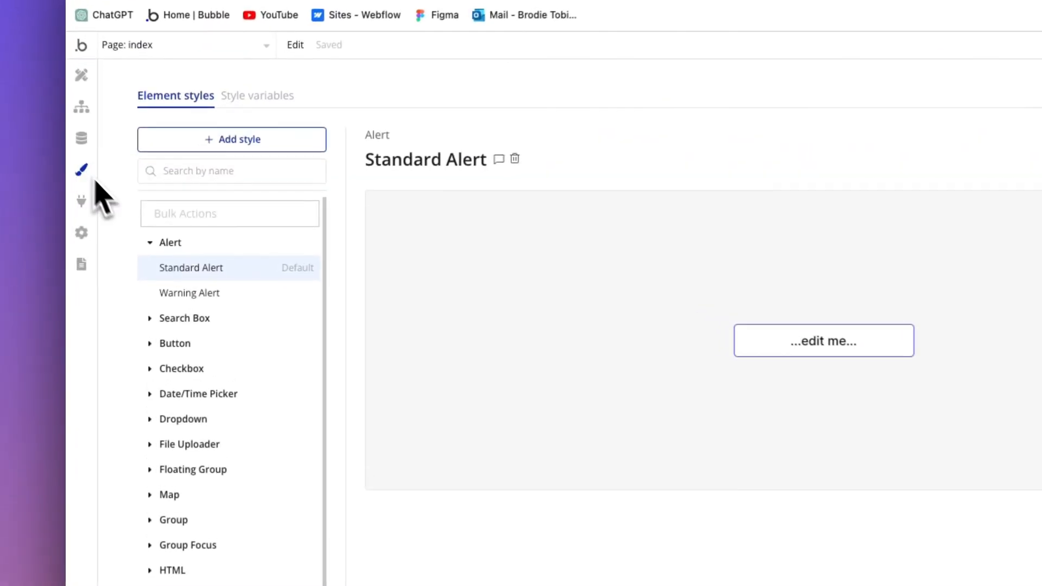
pyautogui.click(216, 347)
pyautogui.click(204, 423)
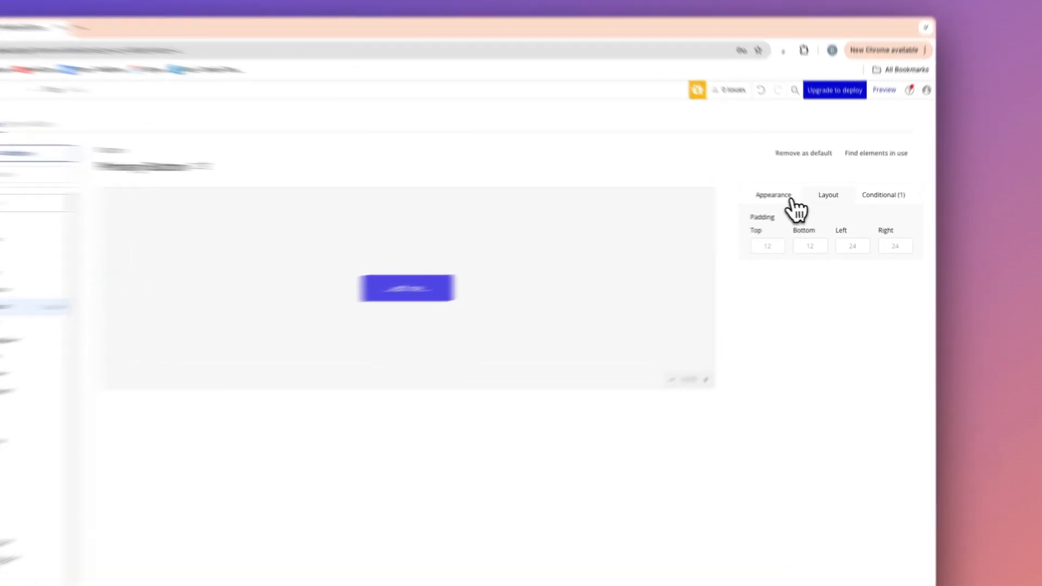
pyautogui.click(792, 199)
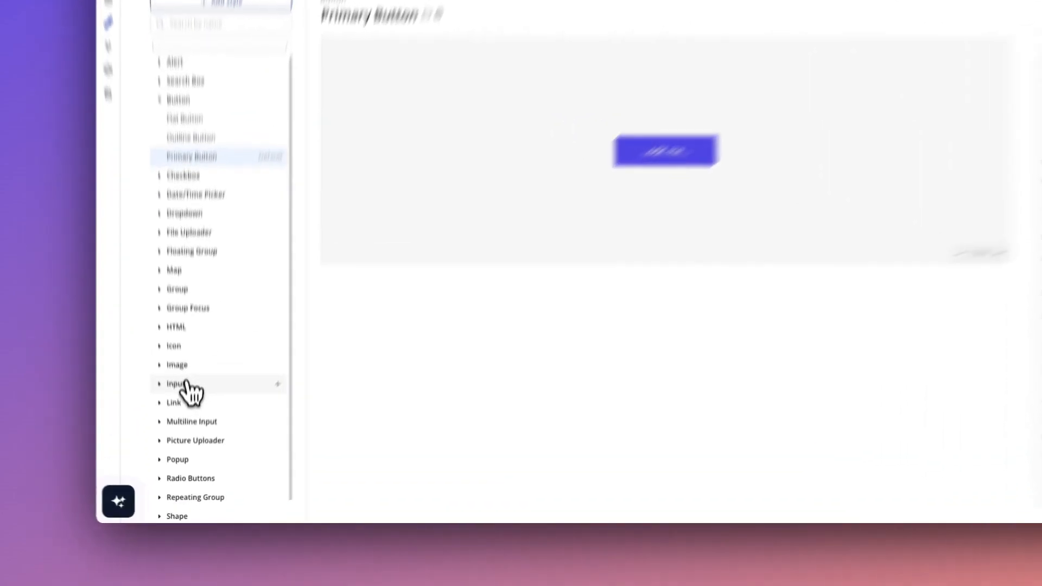
# Examine the Standard Input element style, checking its appearance and padding.
pyautogui.click(179, 439)
pyautogui.click(184, 363)
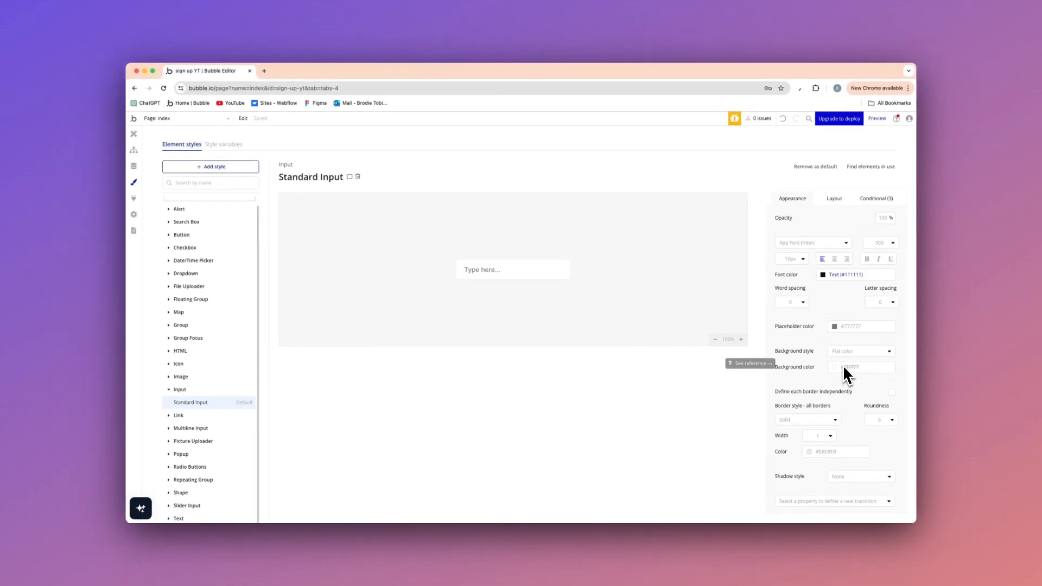
pyautogui.click(835, 201)
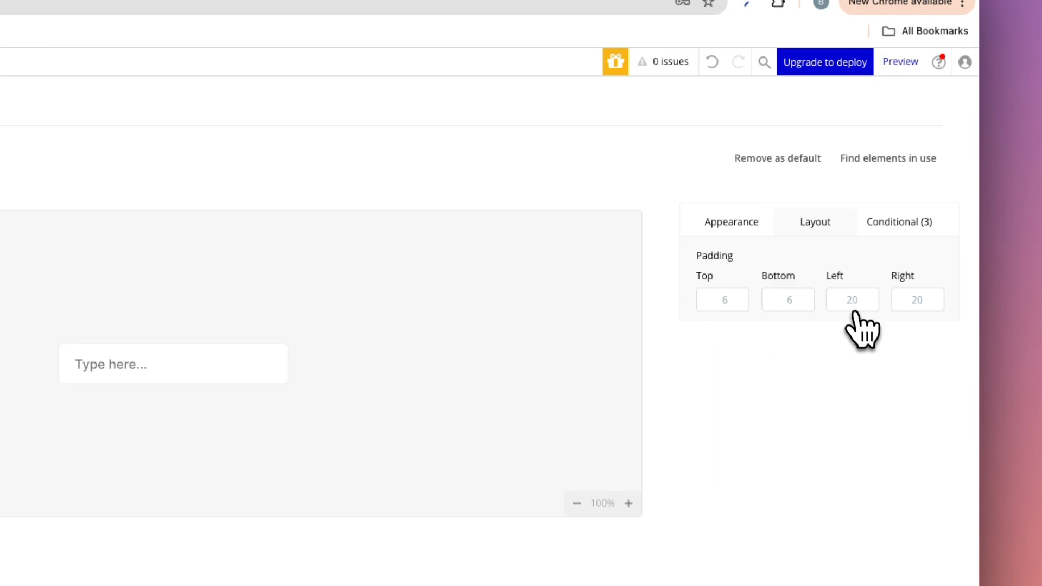
# Add a group to the index page with a minimum width of 0 px and a maximum width of 480 px.
pyautogui.click(33, 187)
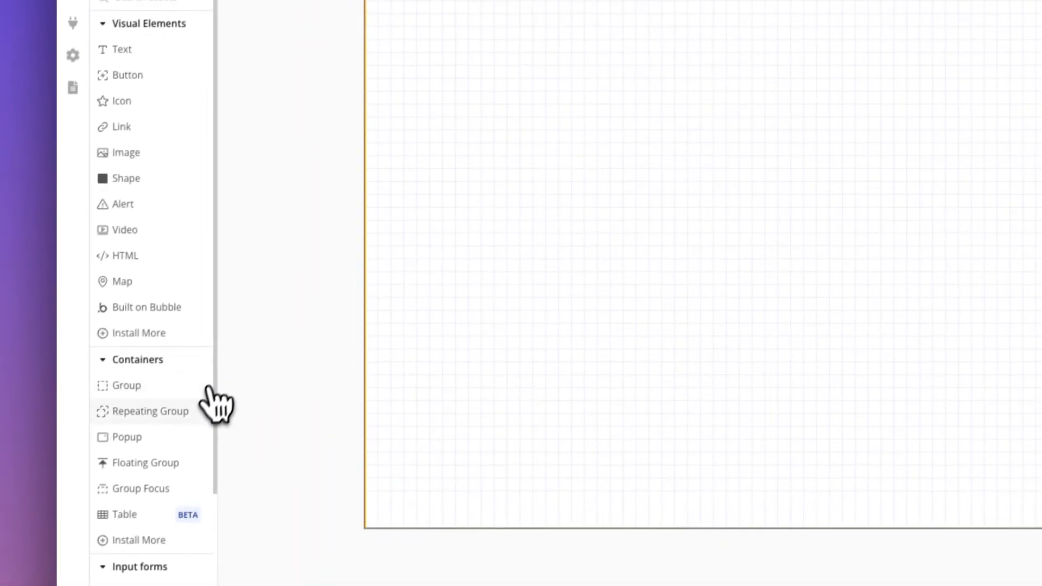
pyautogui.click(202, 381)
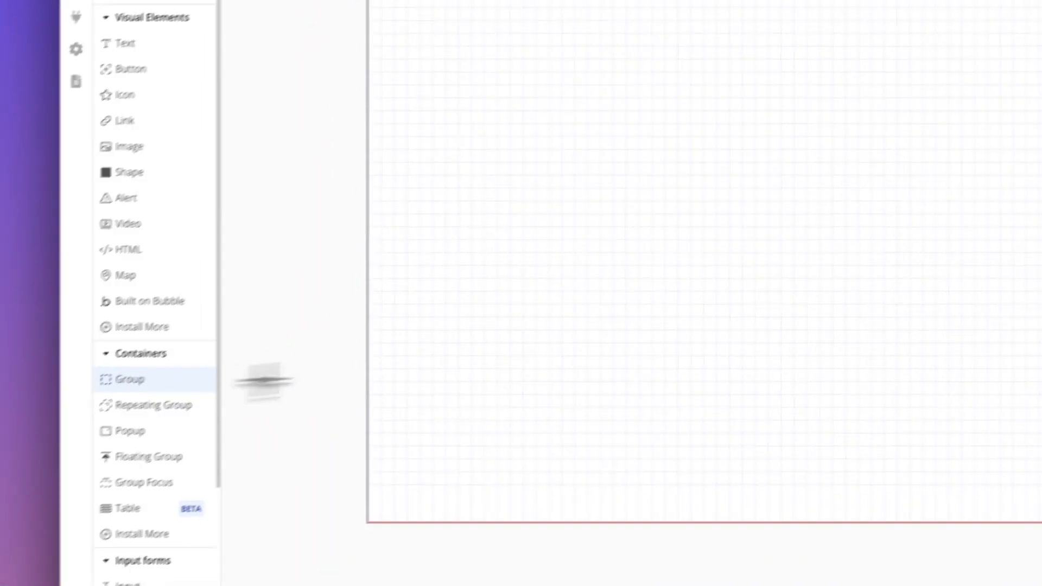
pyautogui.click(632, 62)
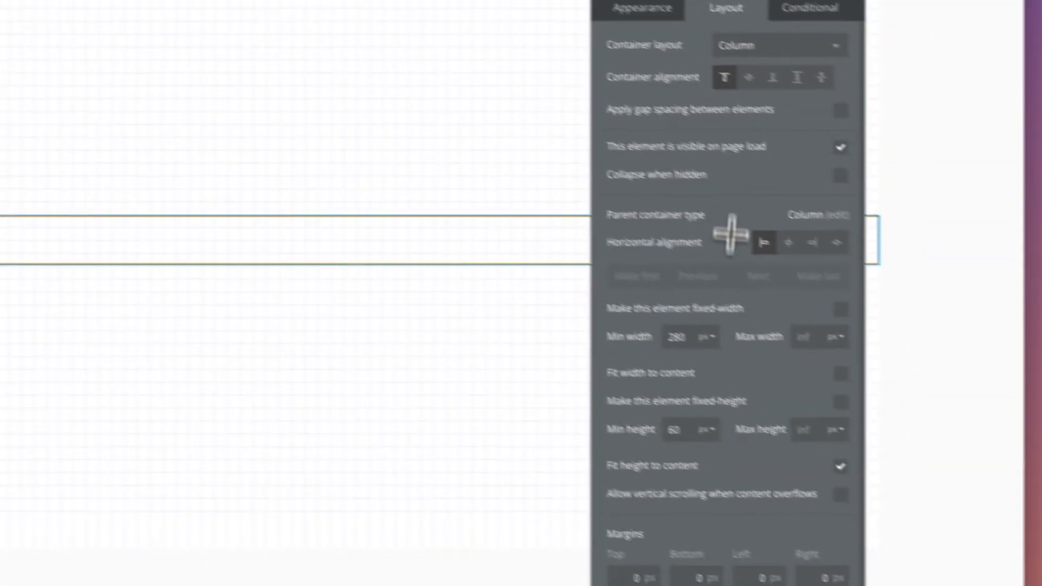
pyautogui.doubleClick(990, 467)
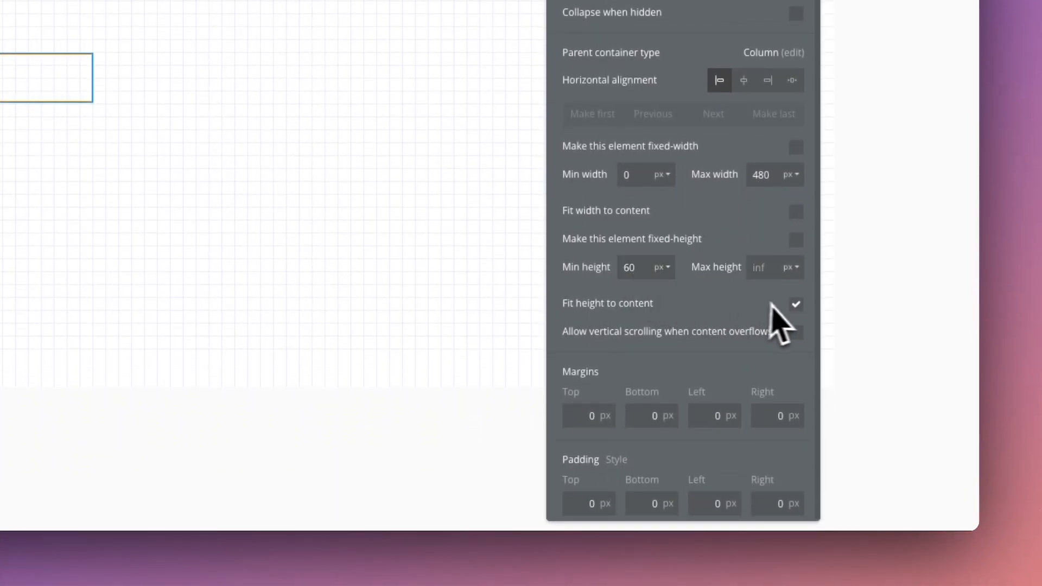
# Turn off fitting the group's height to content, set its minimum height to 0 px and center it horizontally on the page.
pyautogui.click(795, 305)
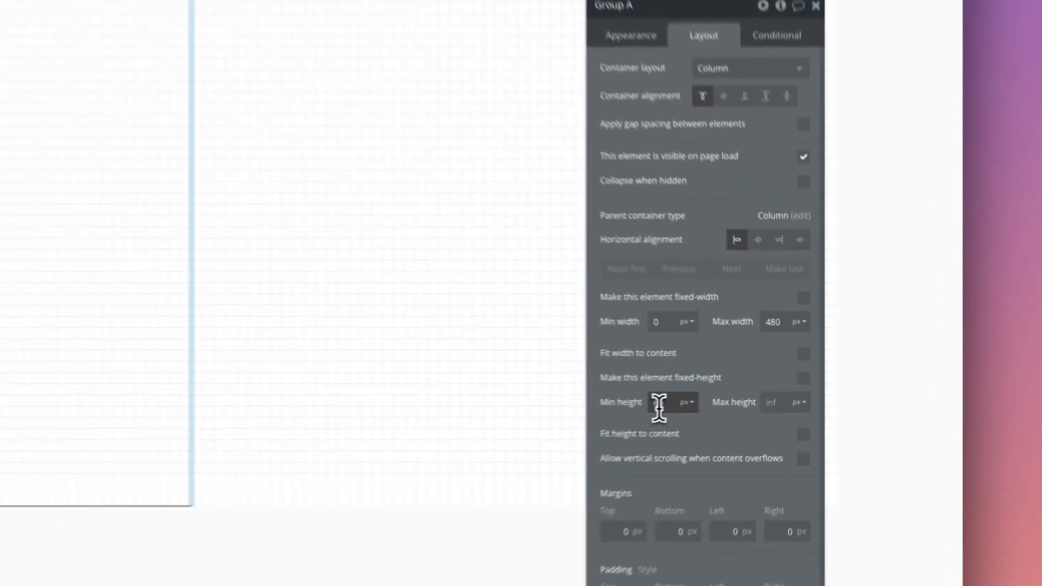
pyautogui.doubleClick(741, 393)
pyautogui.press('BackSpace')
pyautogui.write('0')
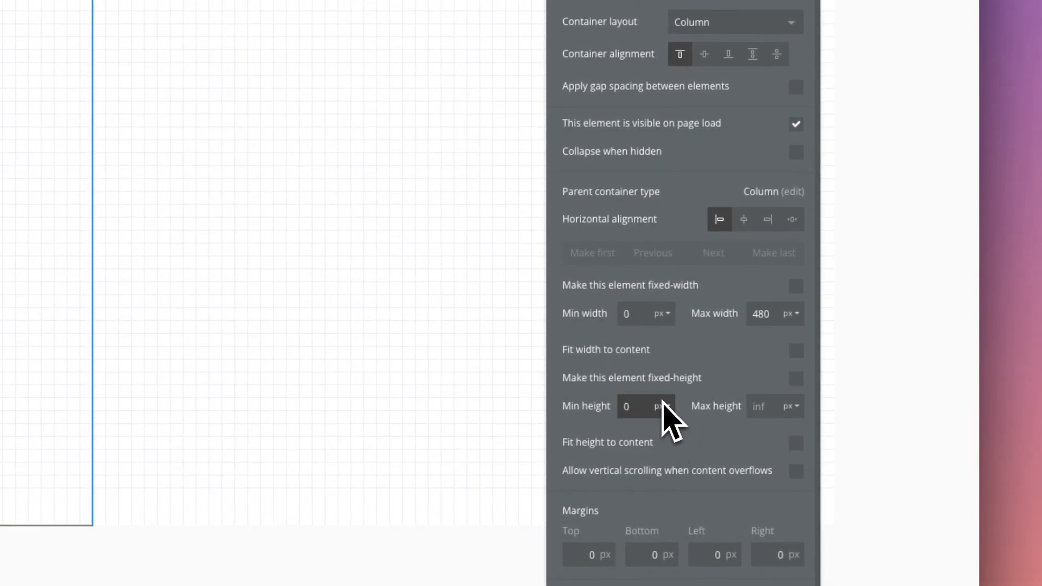
pyautogui.click(745, 220)
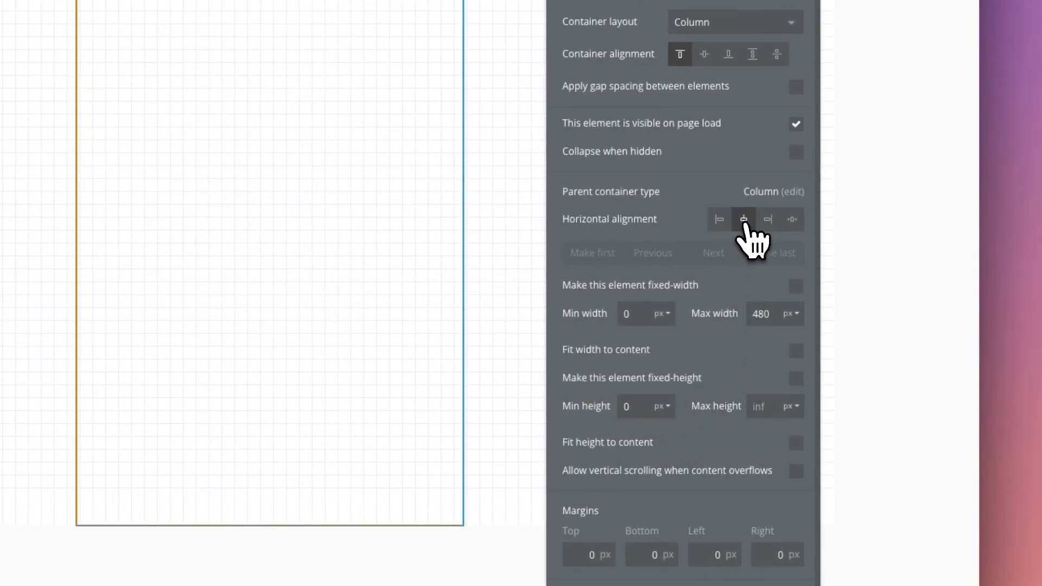
# Give the group a white flat color background.
pyautogui.click(598, 146)
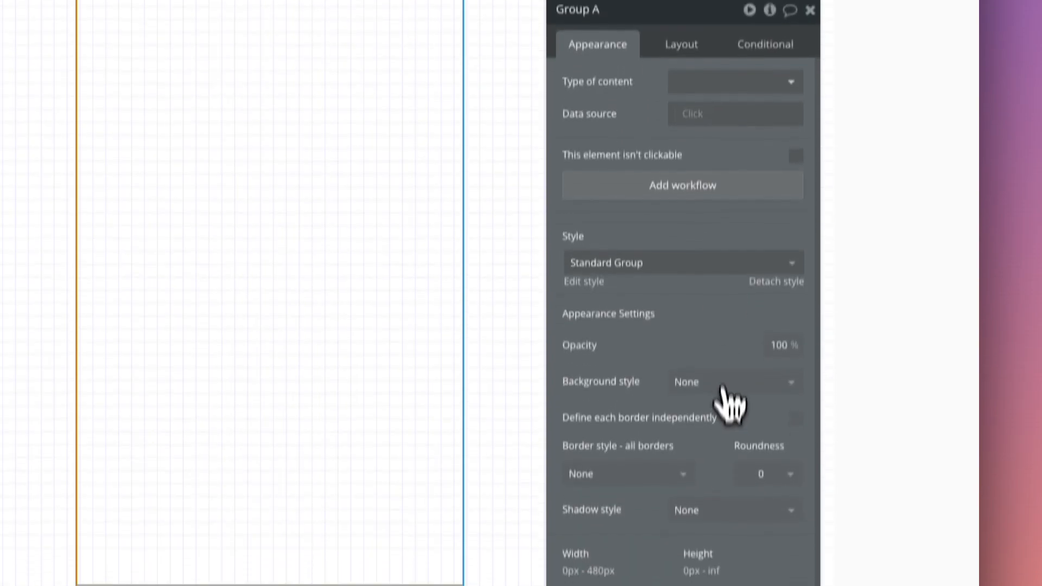
pyautogui.click(698, 382)
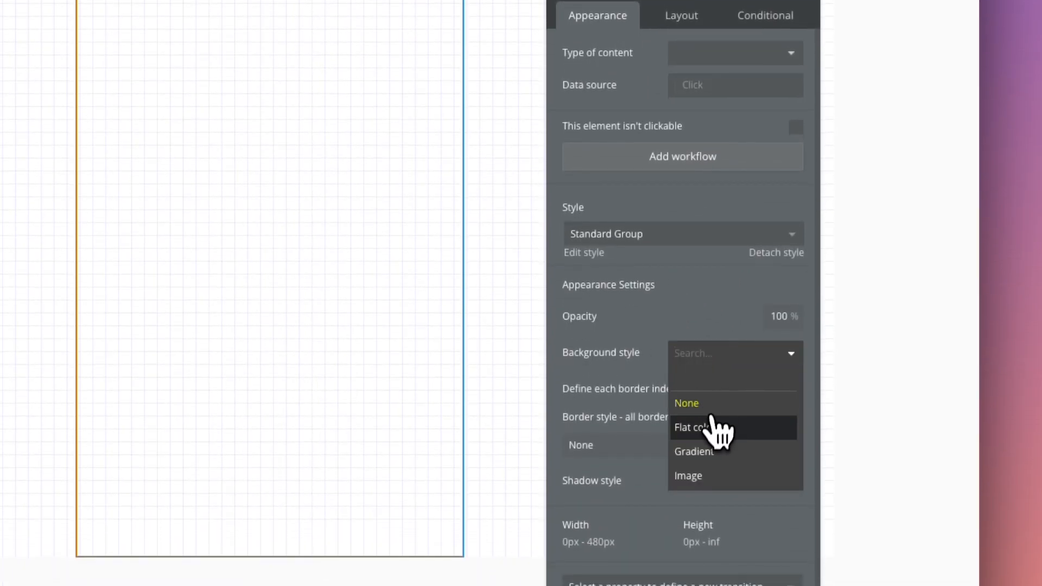
pyautogui.click(711, 454)
# Set the group's top, bottom, left and right padding to 20 px.
pyautogui.click(684, 20)
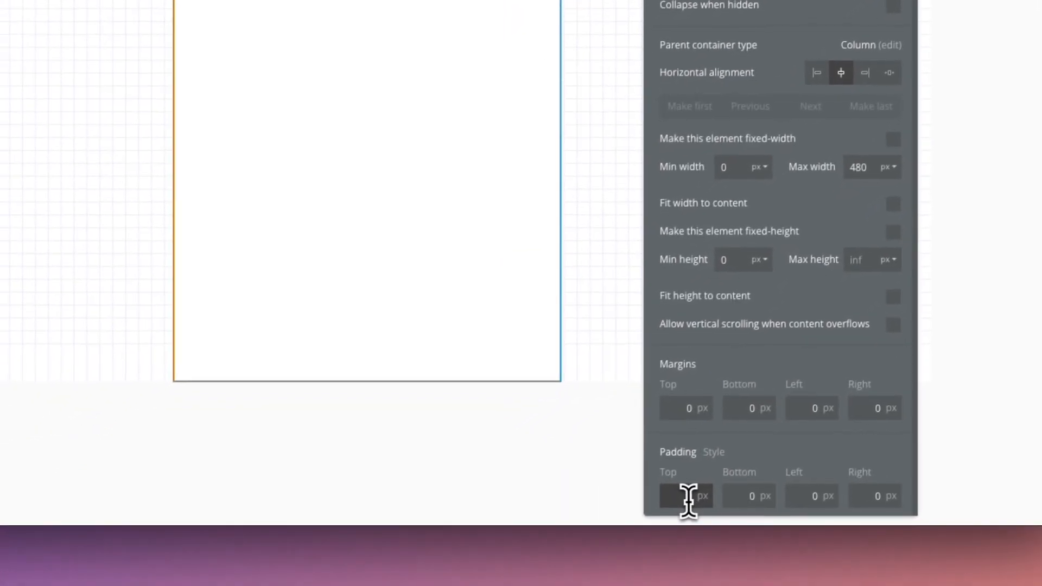
pyautogui.click(692, 493)
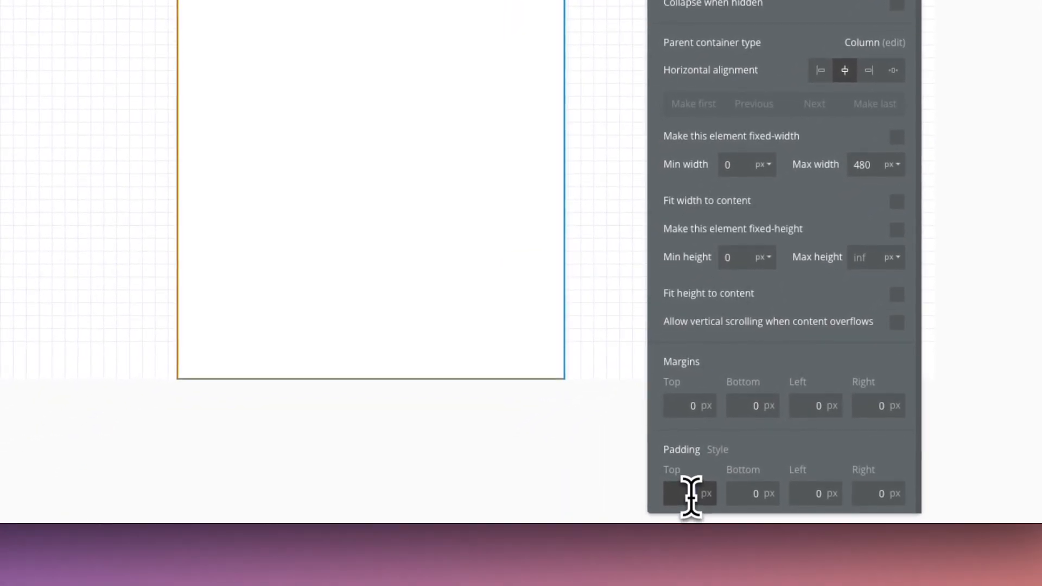
pyautogui.write('20')
pyautogui.press('Tab')
pyautogui.write('20')
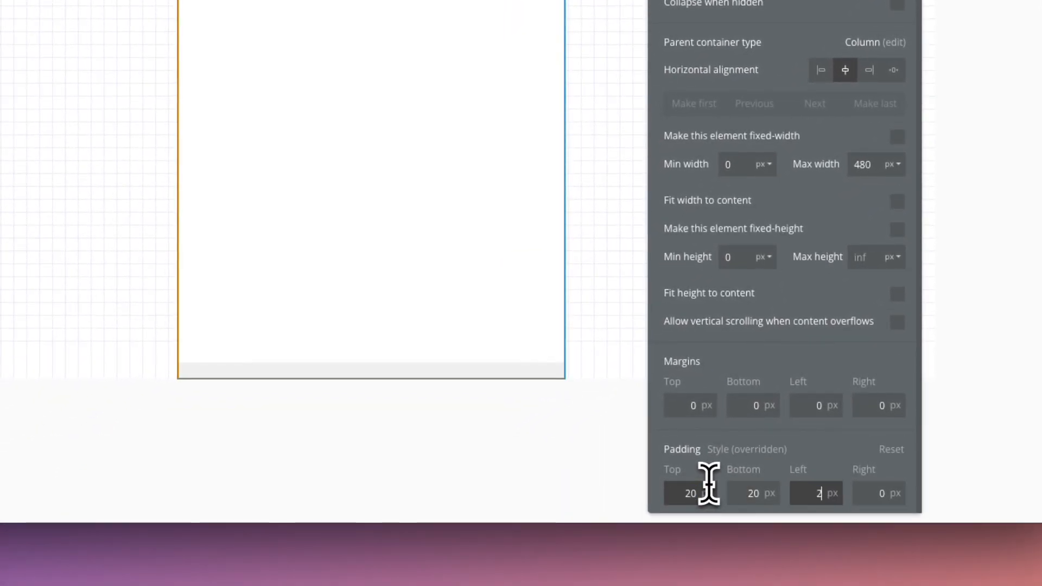
pyautogui.press('Tab')
pyautogui.write('20')
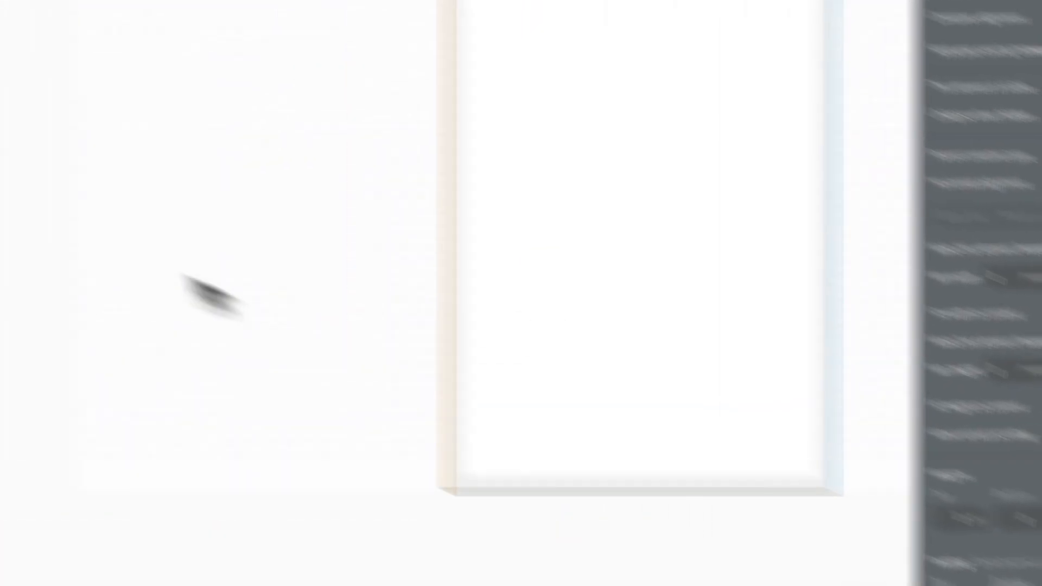
# Add a text element reading "Sign up" at the top of the group and apply the Heading 2 style.
pyautogui.click(154, 190)
pyautogui.moveTo(552, 119); pyautogui.dragTo(570, 161)
pyautogui.write('Signn up')
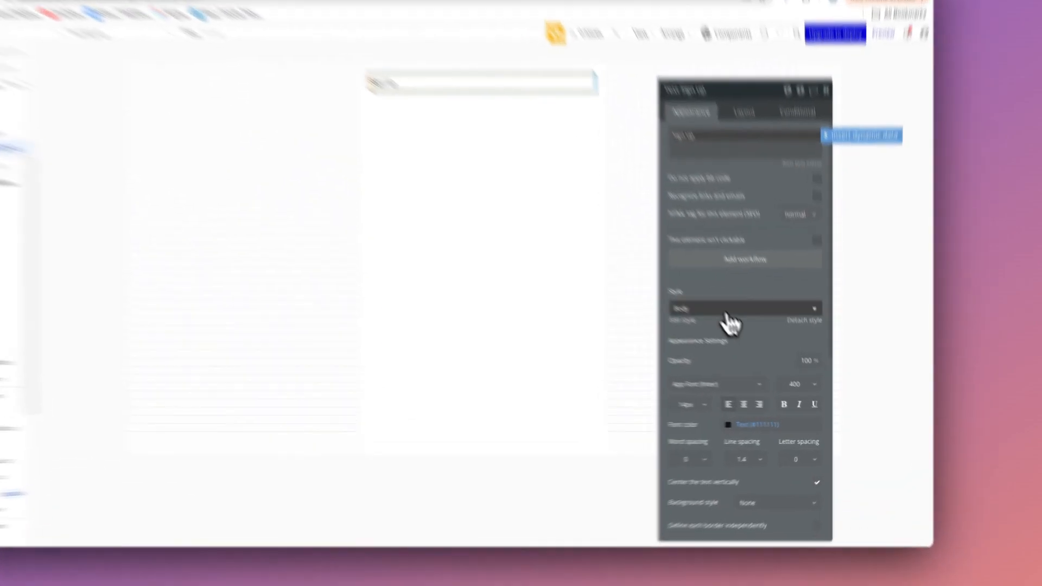
pyautogui.click(760, 335)
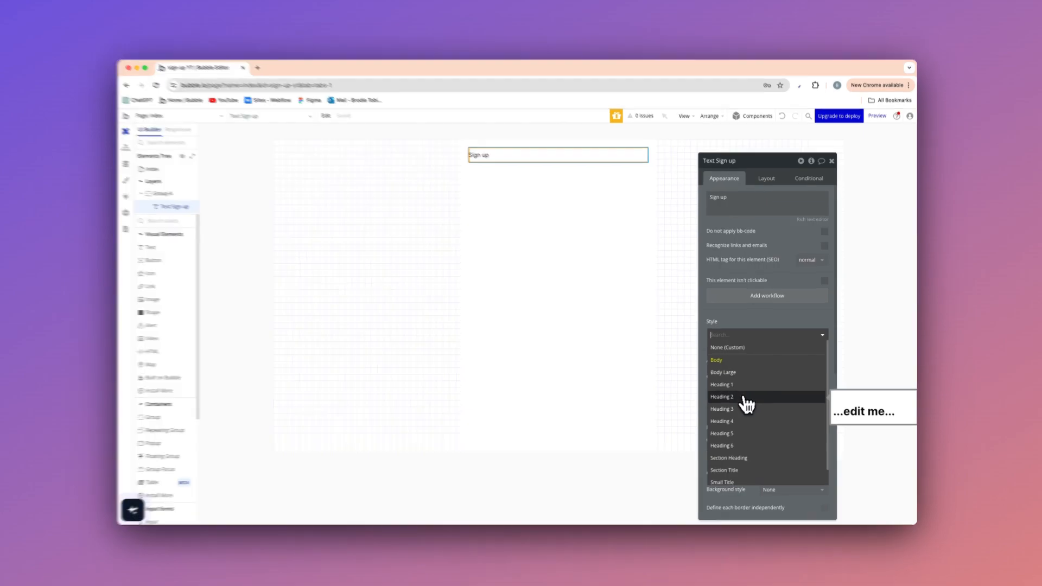
pyautogui.click(746, 398)
# Set the minimum width and minimum height of the "Sign up" heading to 0 px.
pyautogui.click(768, 181)
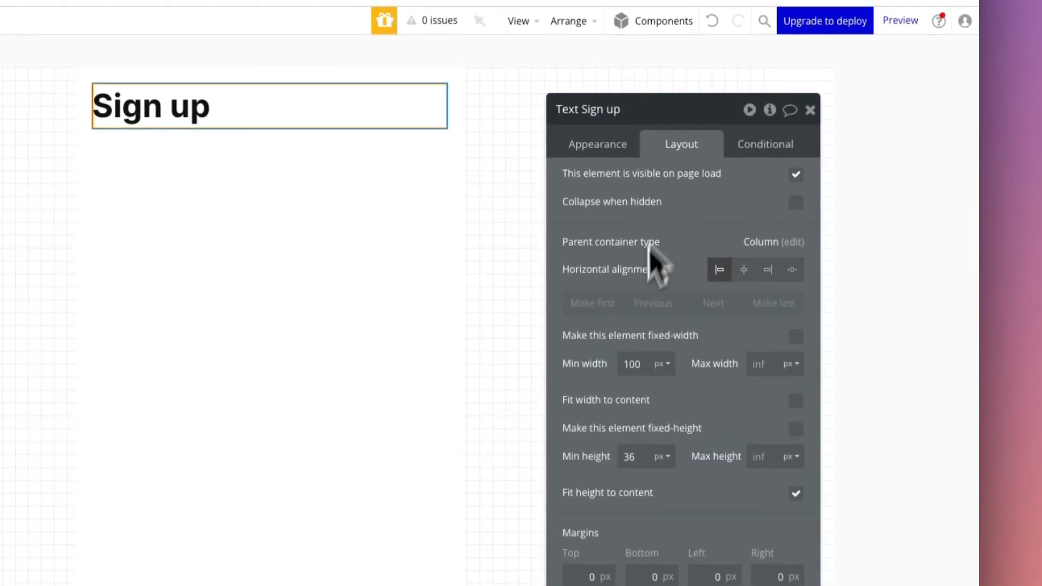
pyautogui.doubleClick(629, 363)
pyautogui.write('0')
pyautogui.doubleClick(628, 455)
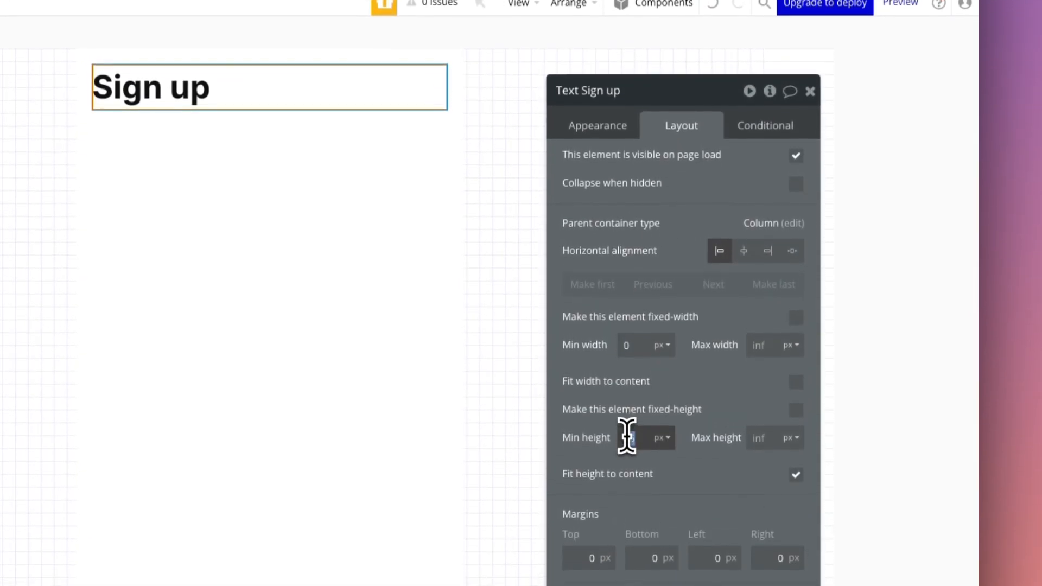
pyautogui.write('0')
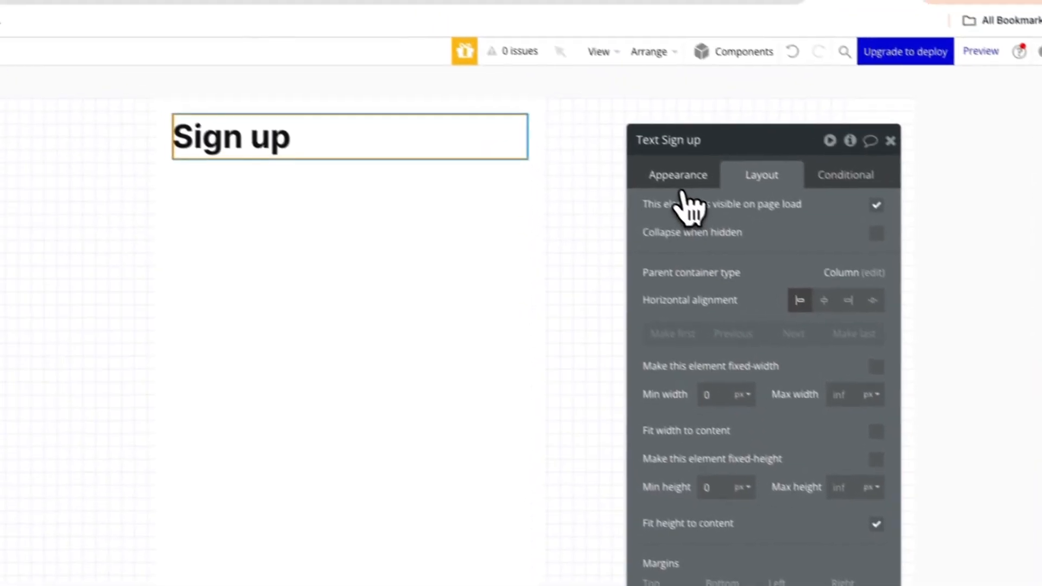
pyautogui.click(598, 124)
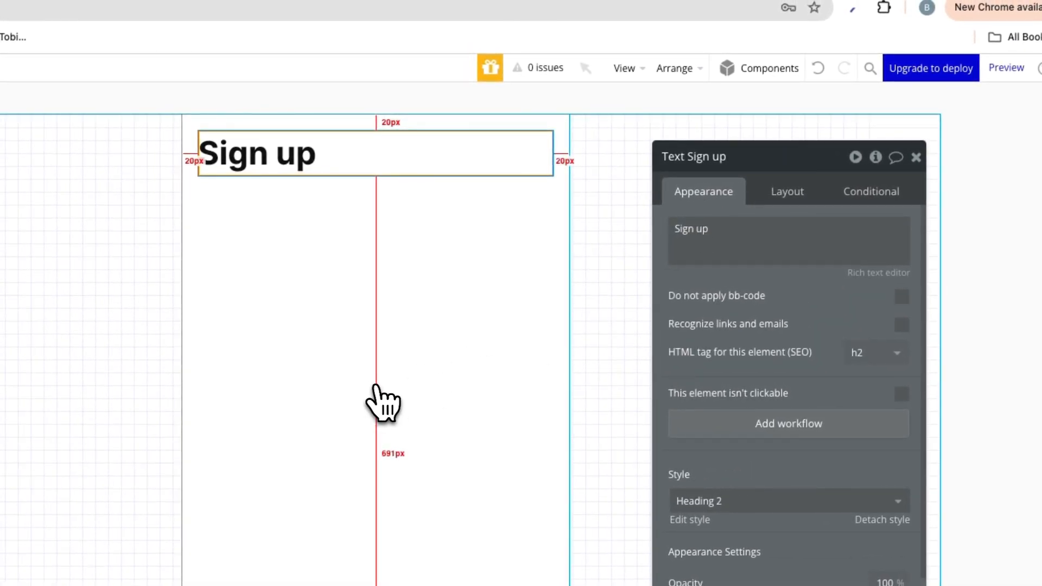
# Rename the group containing the heading to Group-form and apply gap spacing between its elements with a 24 px row gap.
pyautogui.click(378, 385)
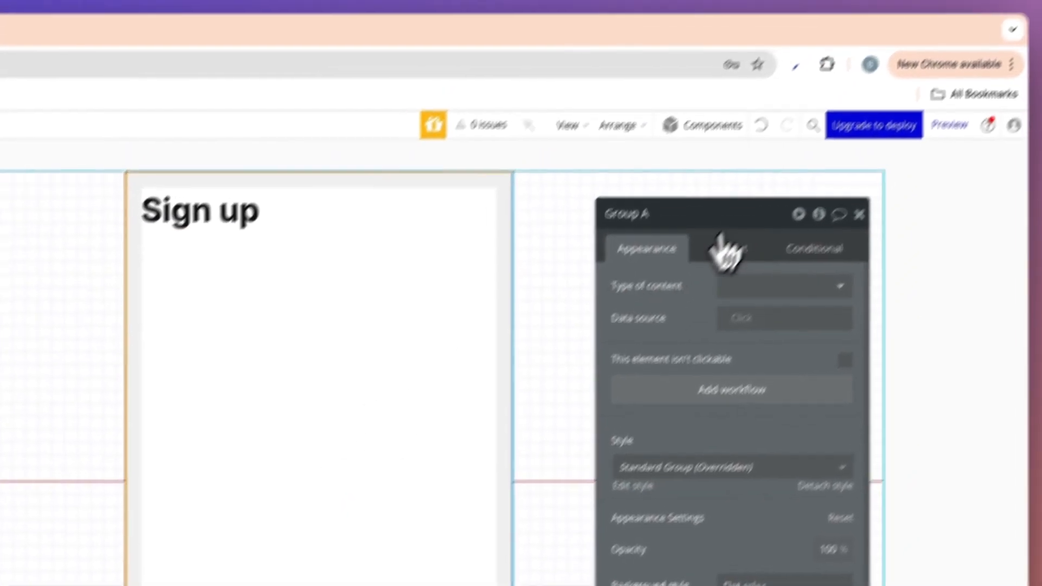
pyautogui.doubleClick(748, 161)
pyautogui.write('-')
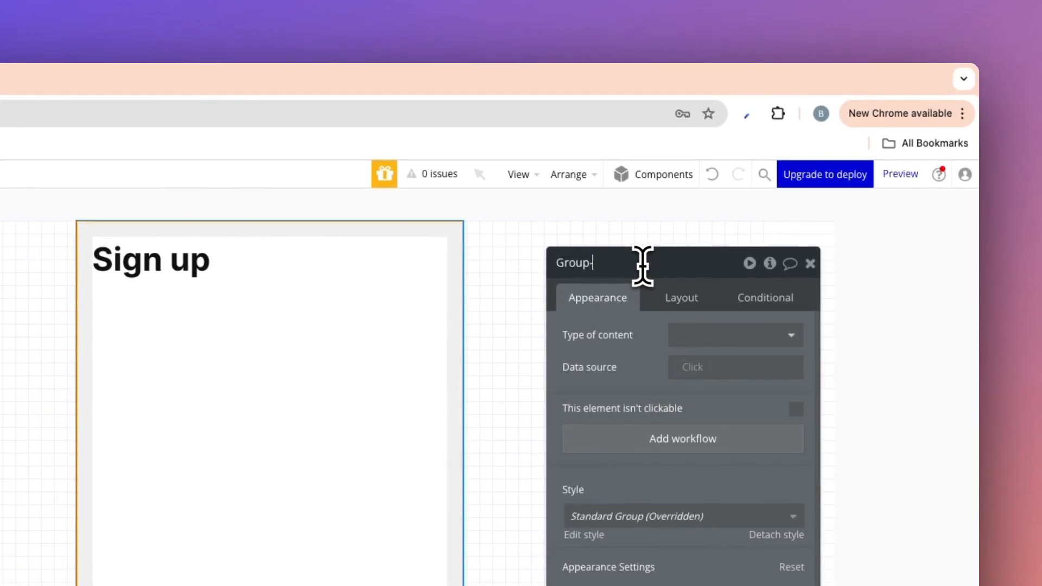
pyautogui.write('cform')
pyautogui.press('BackSpace')
pyautogui.press('BackSpace')
pyautogui.press('BackSpace')
pyautogui.press('BackSpace')
pyautogui.press('BackSpace')
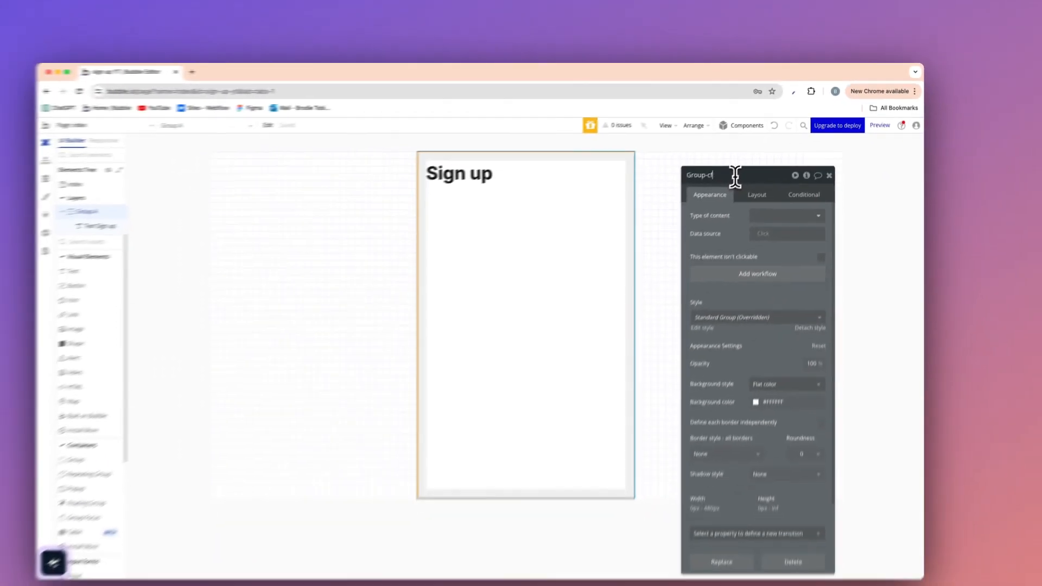
pyautogui.write('form')
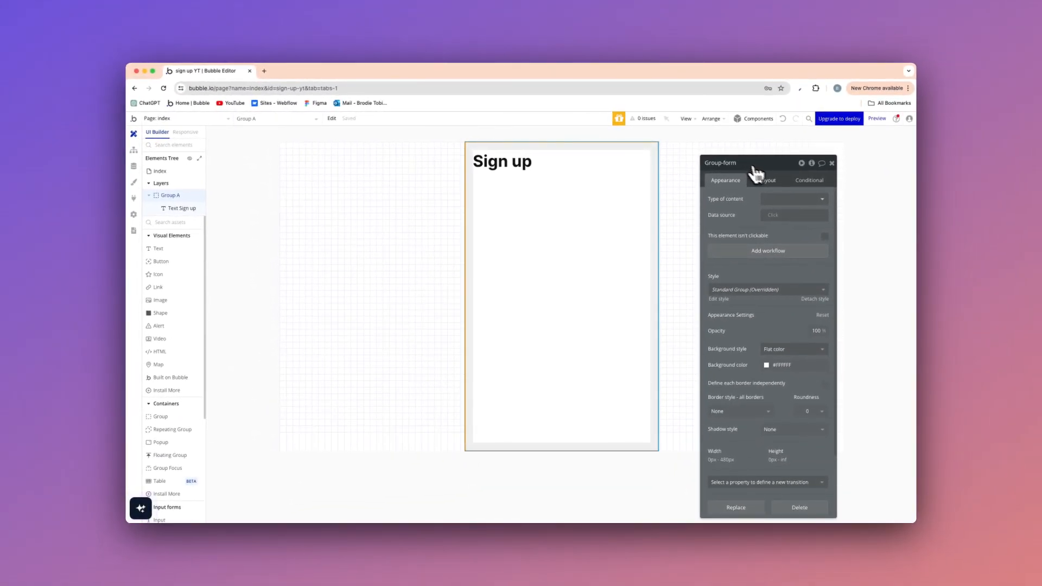
pyautogui.click(757, 179)
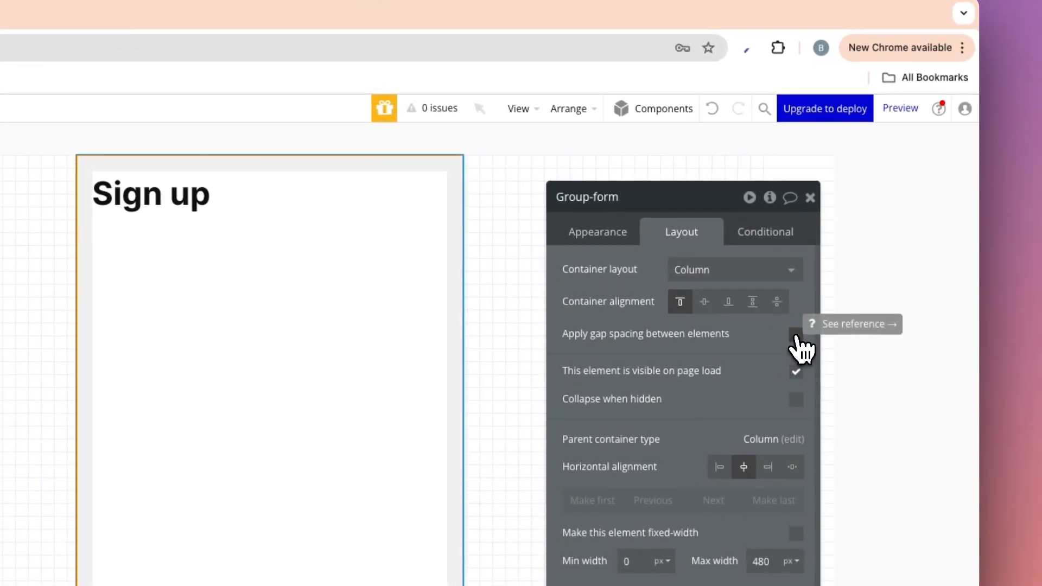
pyautogui.click(796, 335)
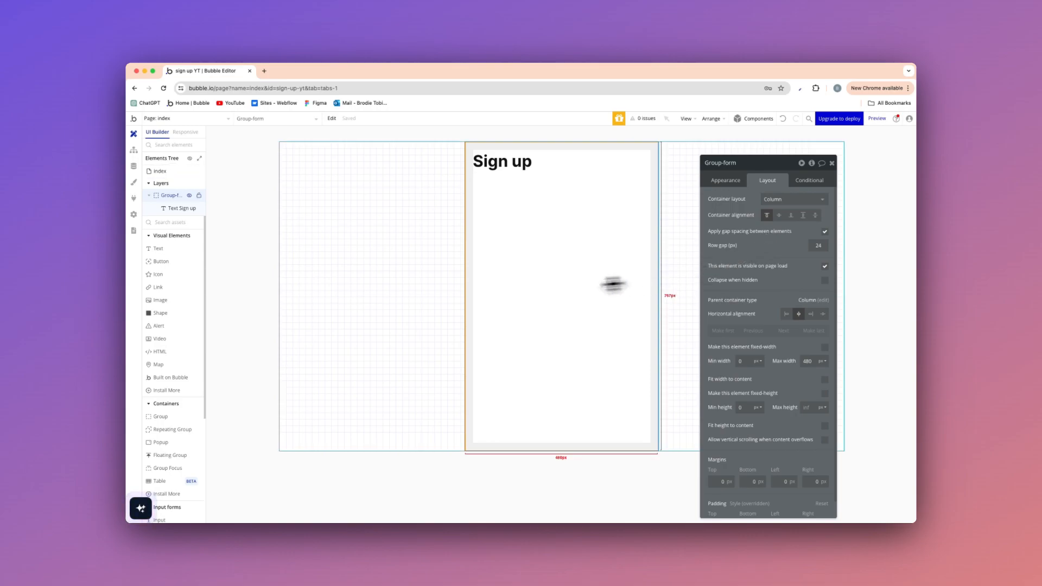
# Add a text element reading "First name" below the Sign up heading and apply the Body Large style.
pyautogui.click(157, 248)
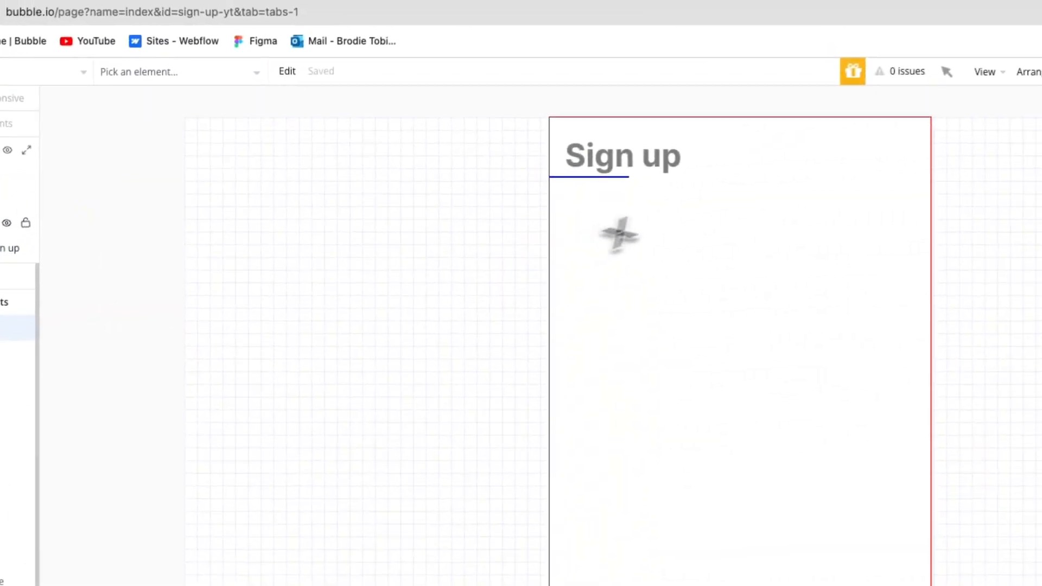
pyautogui.click(495, 201)
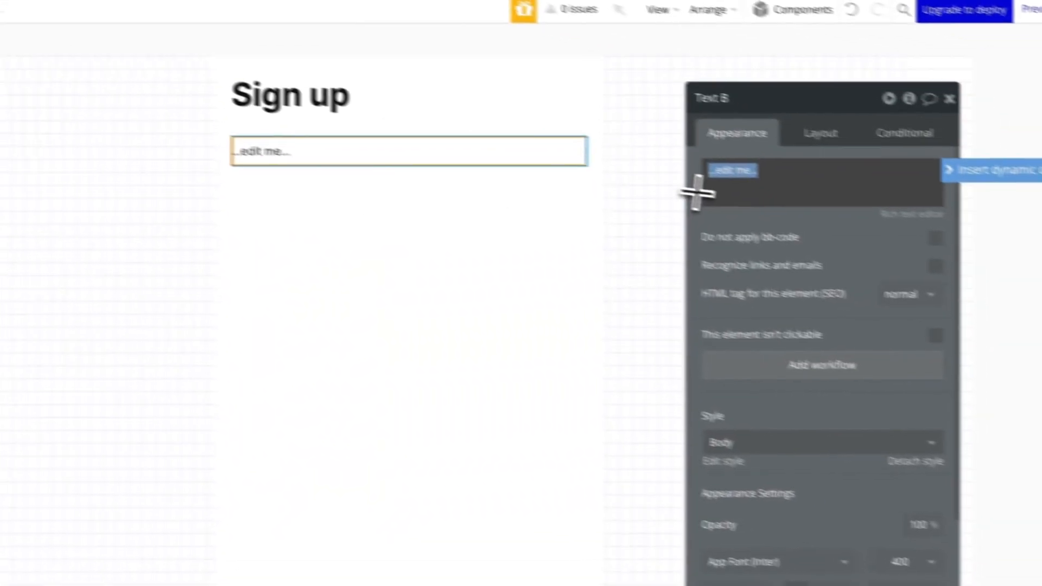
pyautogui.write('First name')
pyautogui.click(673, 424)
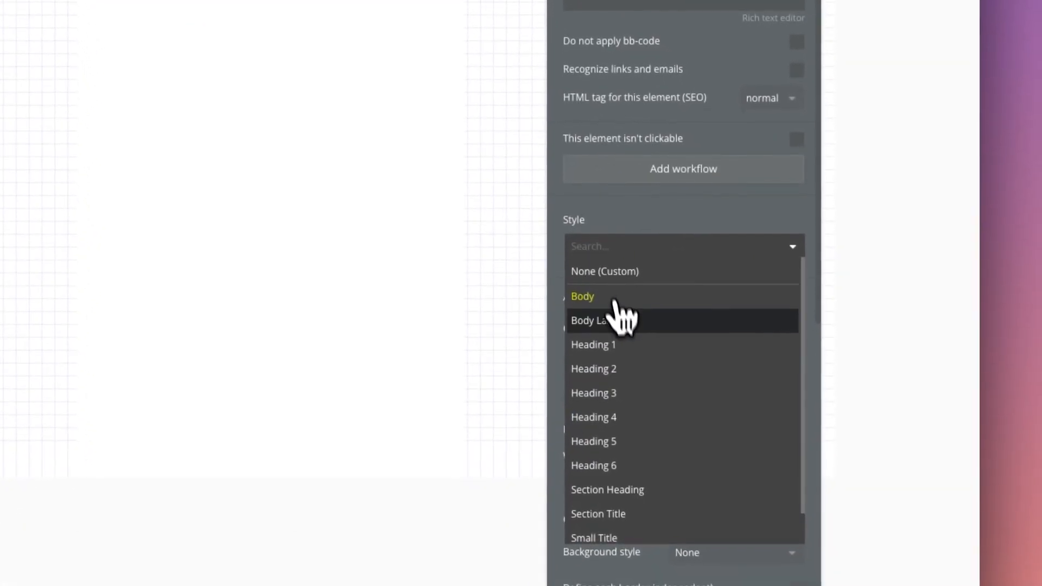
pyautogui.click(618, 319)
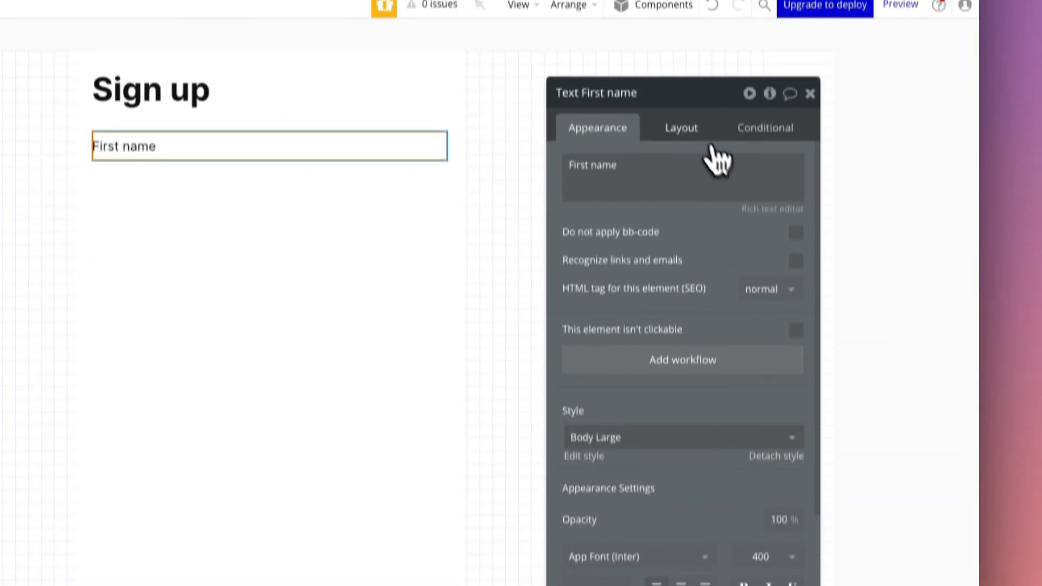
# Set the "First name" text's minimum width and height to 0 px and make its width fit the content.
pyautogui.click(692, 128)
pyautogui.doubleClick(631, 346)
pyautogui.write('0')
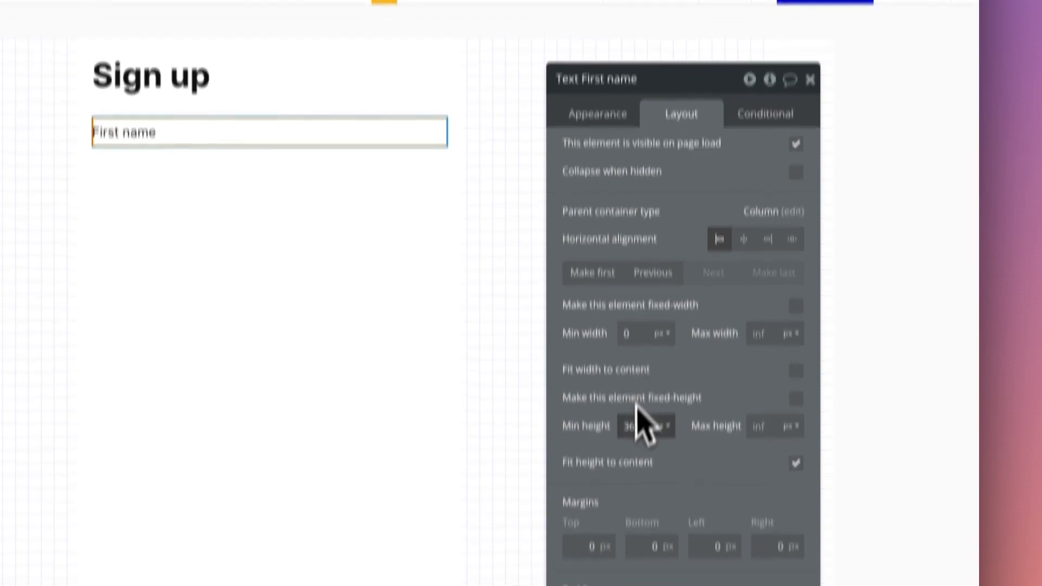
pyautogui.doubleClick(631, 430)
pyautogui.write('0')
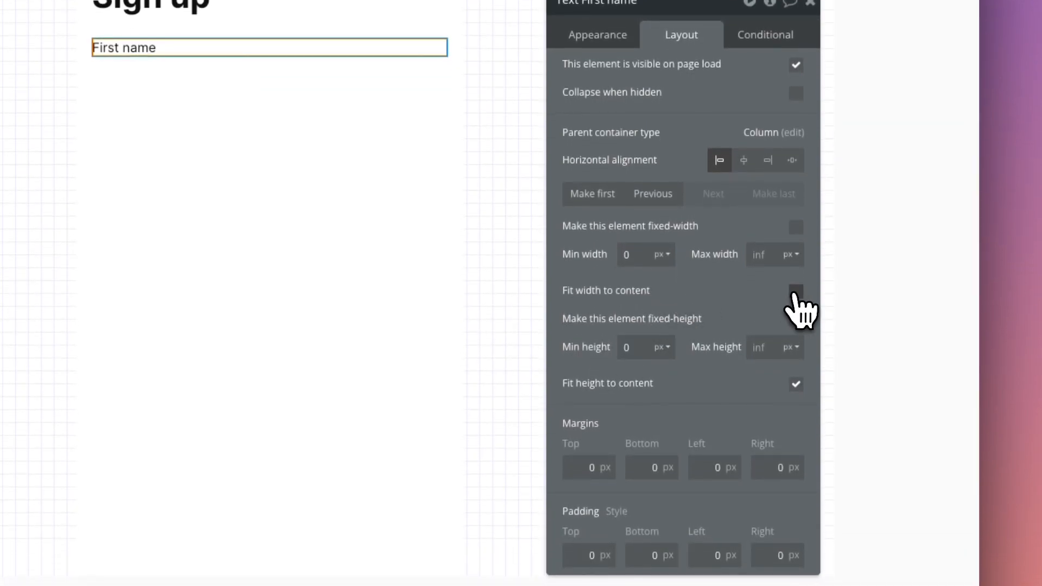
pyautogui.click(795, 293)
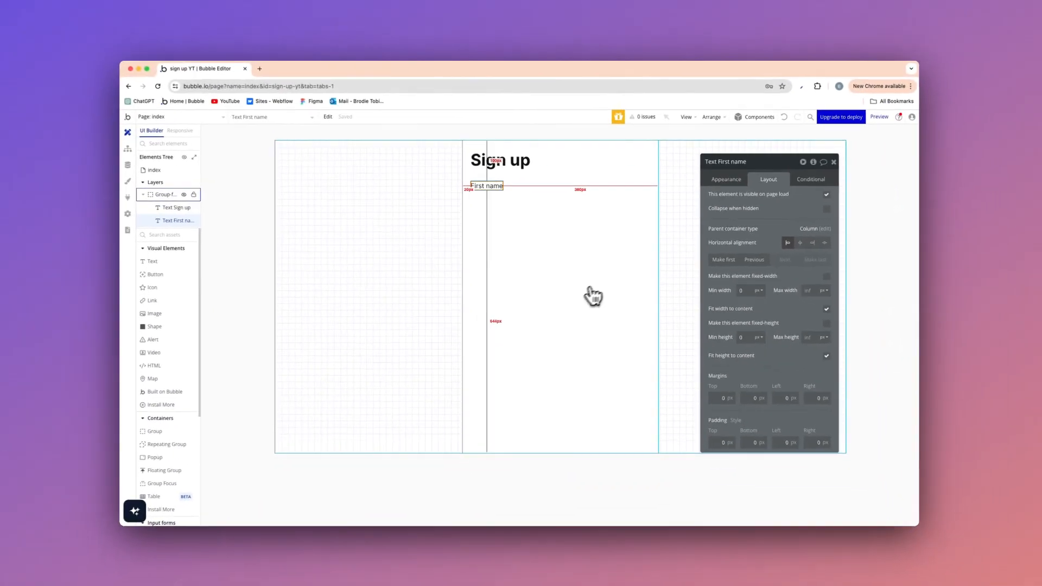
# Add an input below the "First name" text with the placeholder "First name".
pyautogui.scroll(-1, 154, 400)
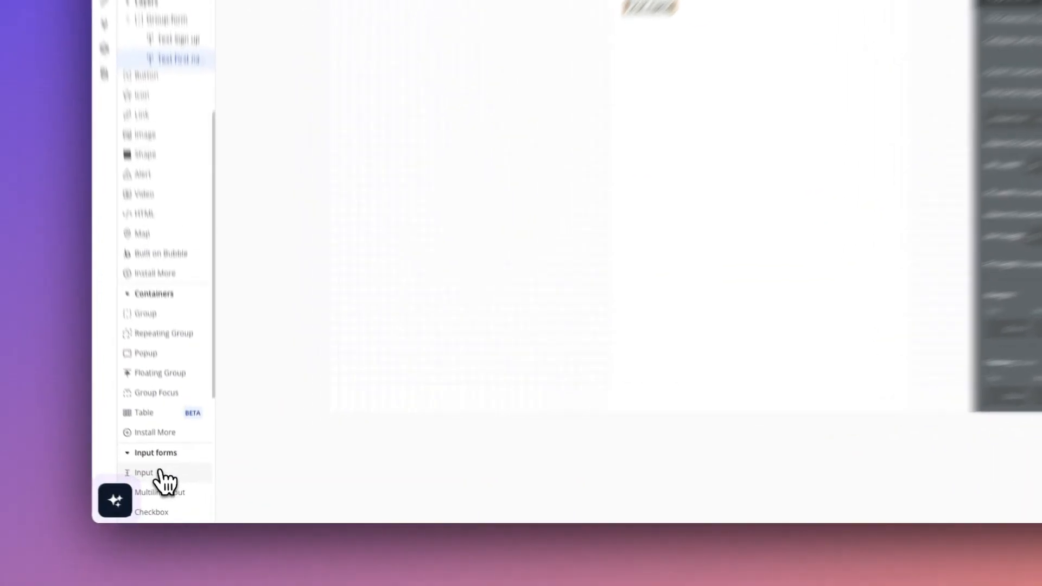
pyautogui.click(158, 500)
pyautogui.click(537, 142)
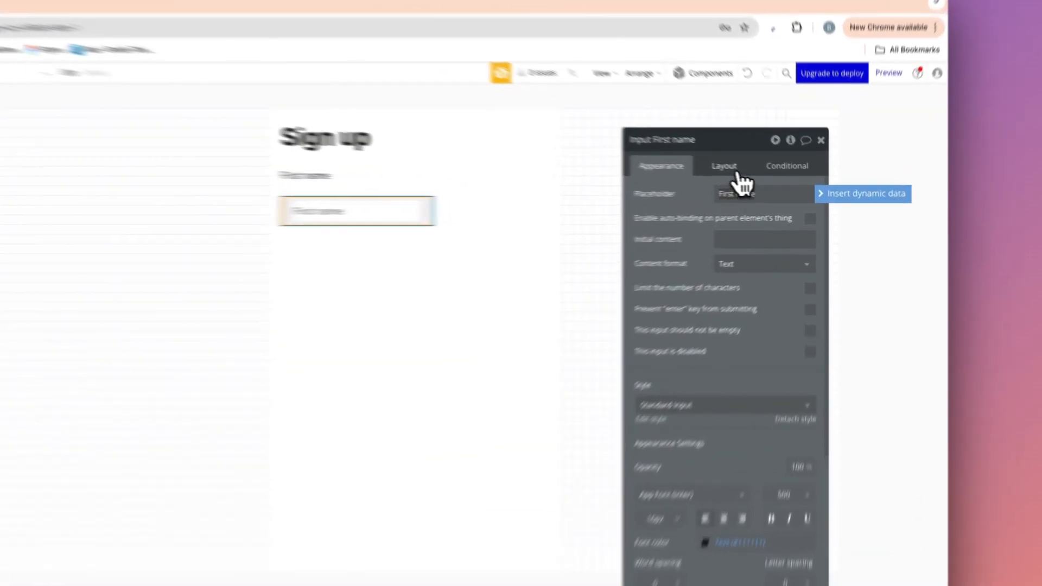
# Make the First name input's width flexible instead of fixed, with a minimum width of 0 px.
pyautogui.click(768, 180)
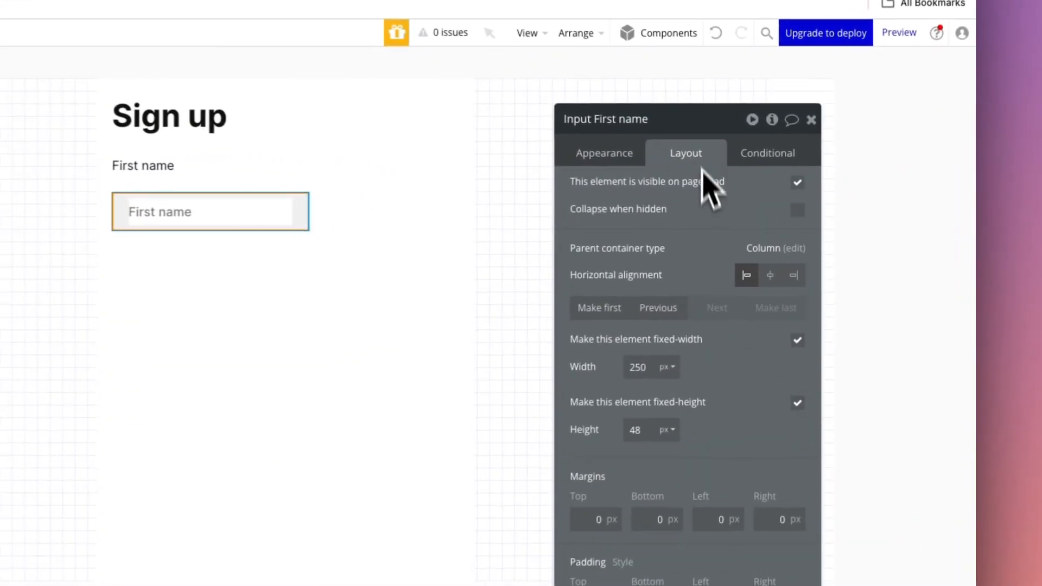
pyautogui.click(796, 343)
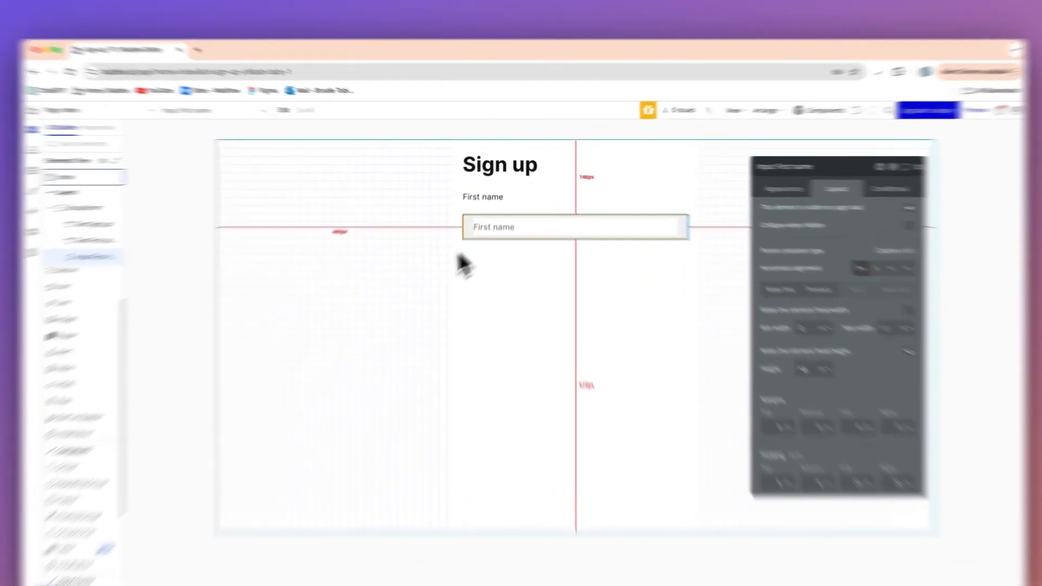
pyautogui.click(427, 239)
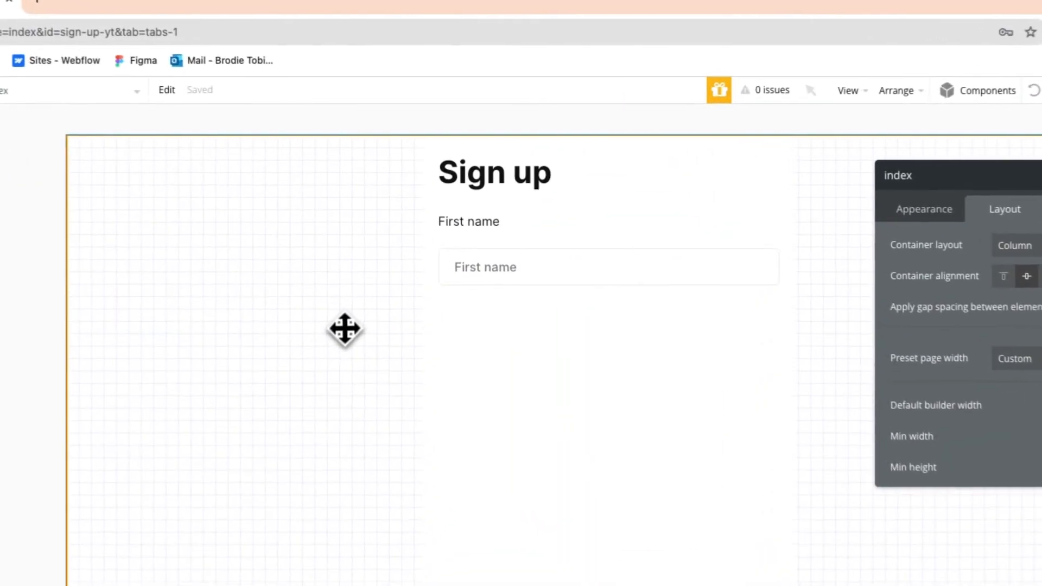
# Group the "First name" text and its input together in a column container.
pyautogui.click(500, 274)
pyautogui.keyDown('shift'); pyautogui.click(477, 227); pyautogui.keyUp('shift')
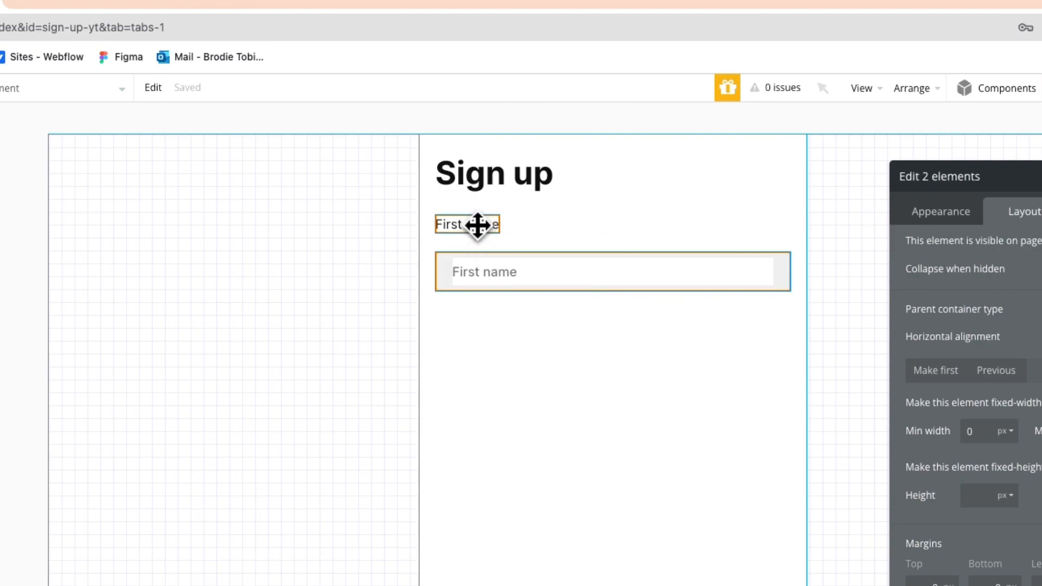
pyautogui.rightClick(477, 225)
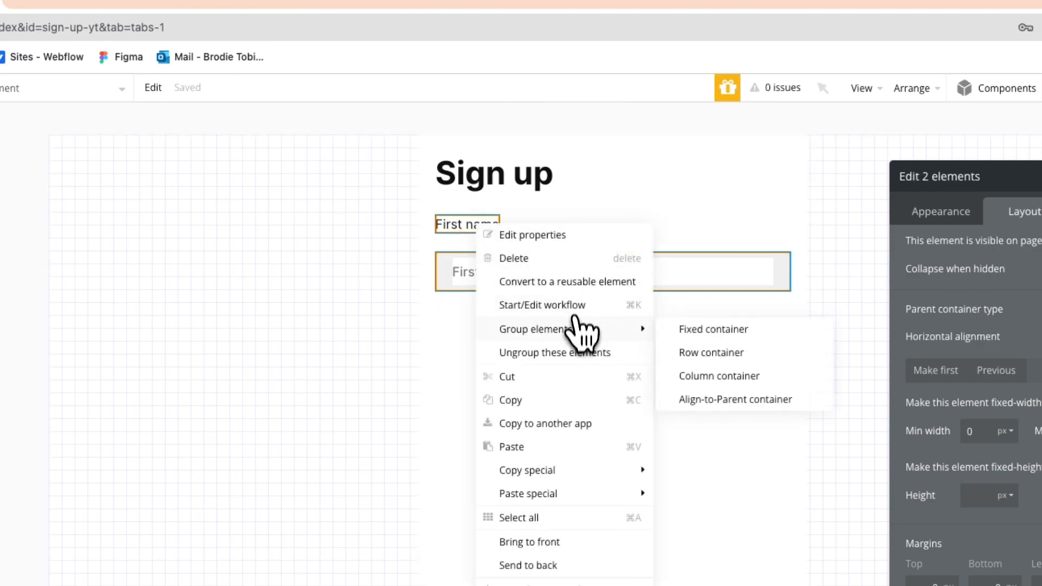
pyautogui.click(700, 375)
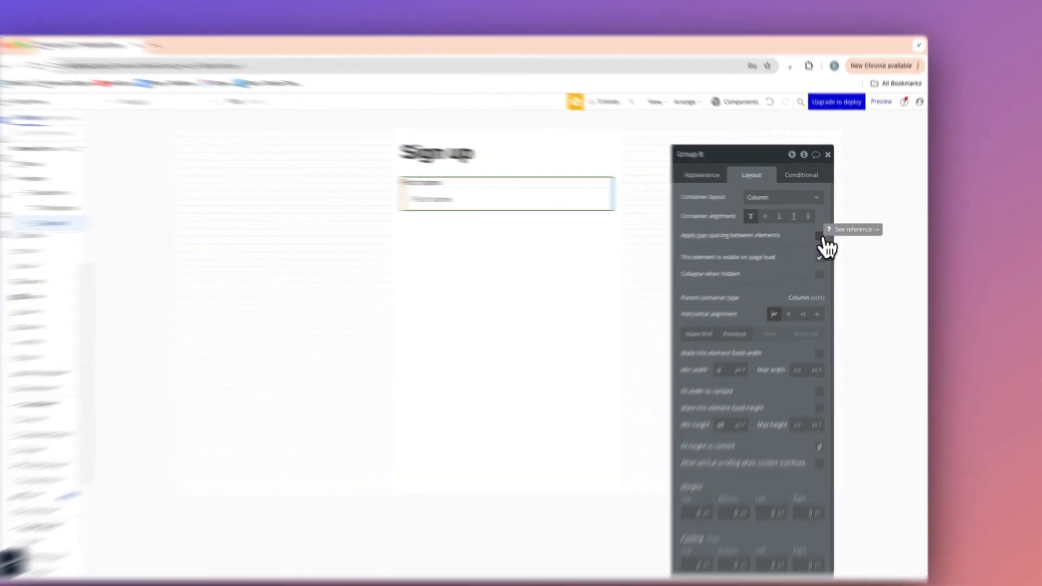
# Apply gap spacing between the elements of the First name field group with a 6 px row gap.
pyautogui.click(825, 232)
pyautogui.click(785, 283)
pyautogui.write('6')
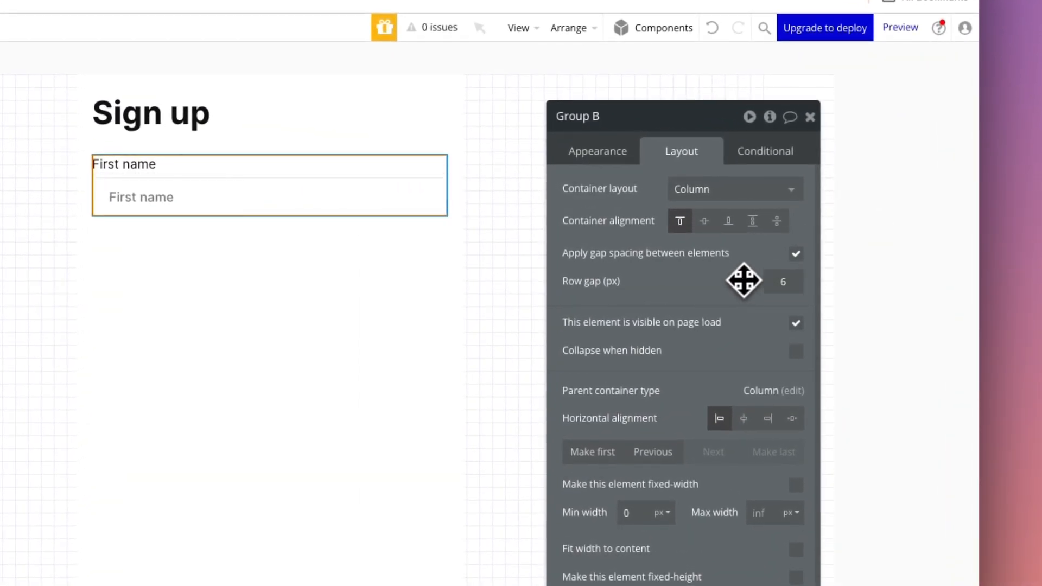
pyautogui.click(70, 257)
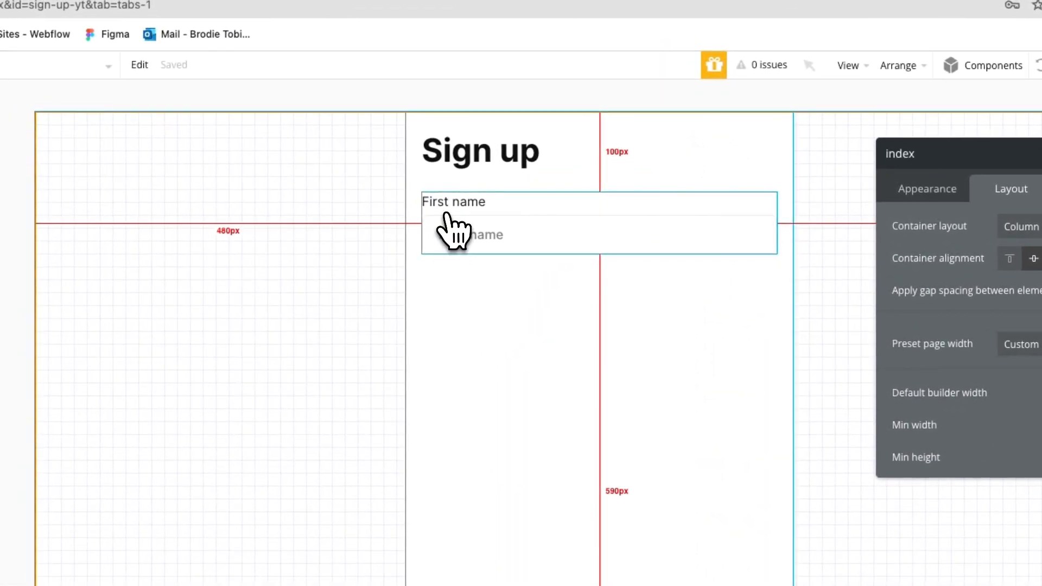
# Duplicate the First name field group three times so that four field groups stack inside Group-form.
pyautogui.click(450, 222)
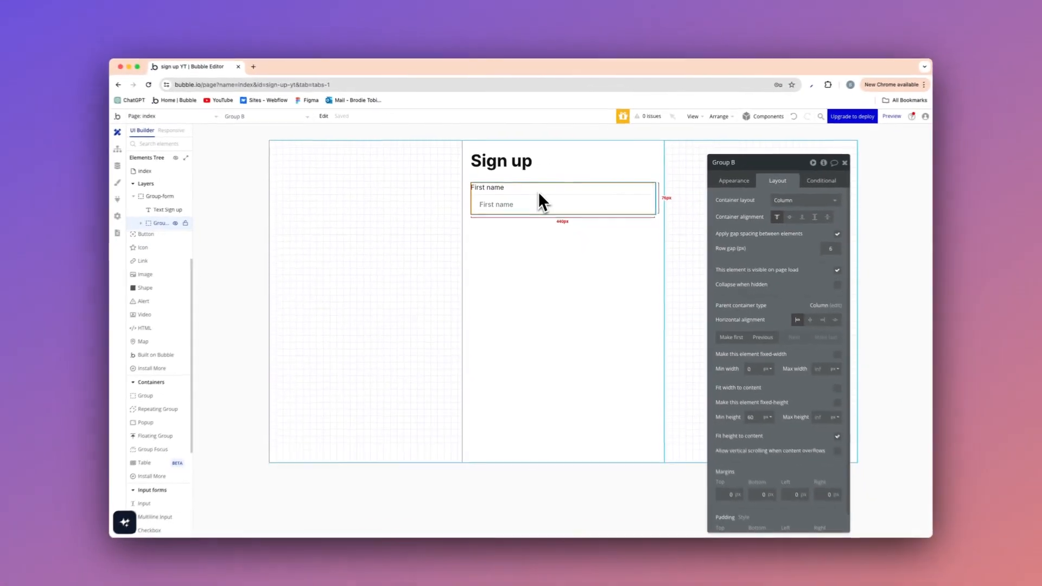
pyautogui.hotkey('ctrl', 'd')
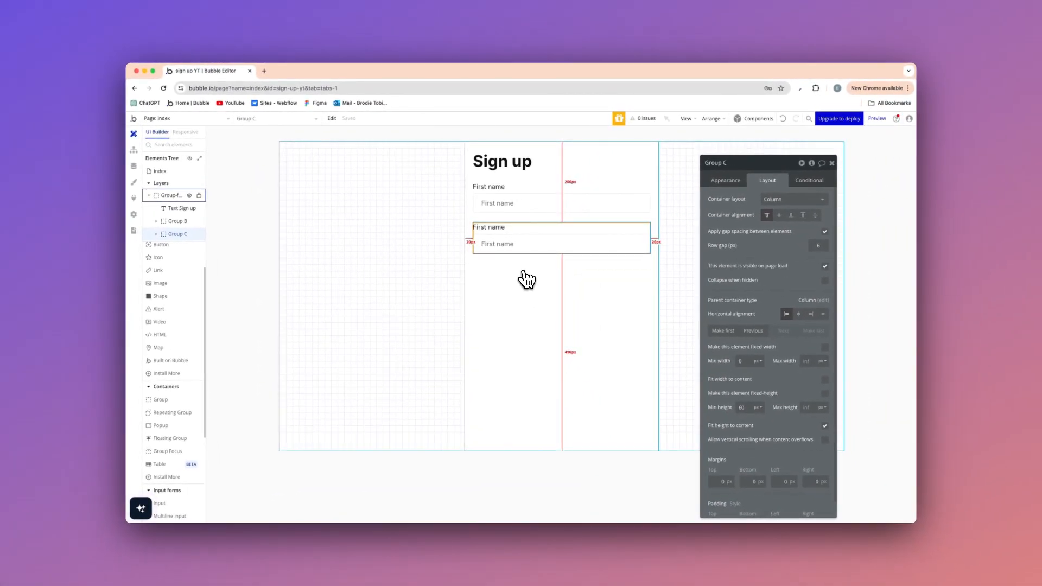
pyautogui.click(523, 282)
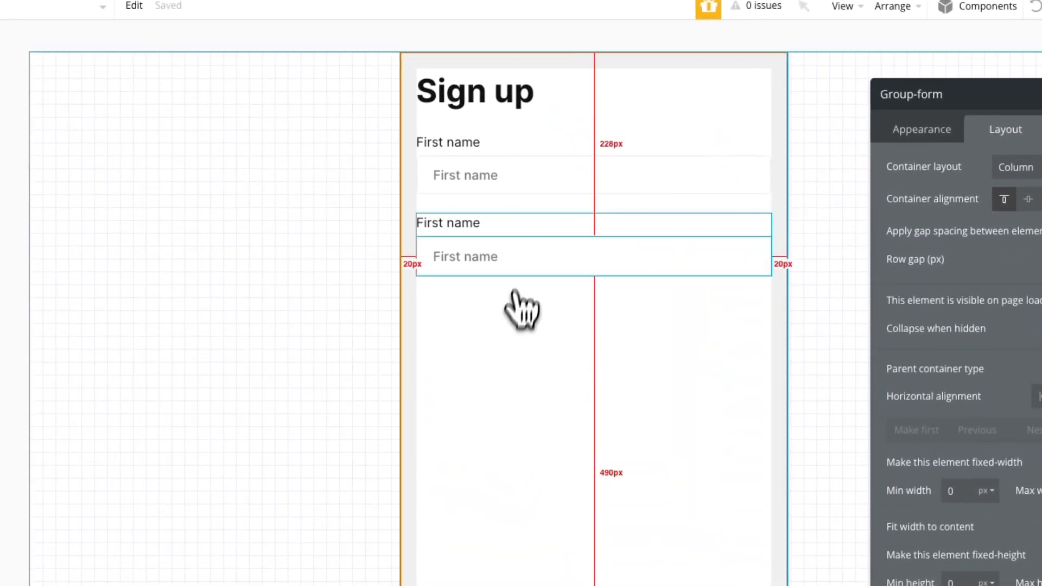
pyautogui.click(521, 232)
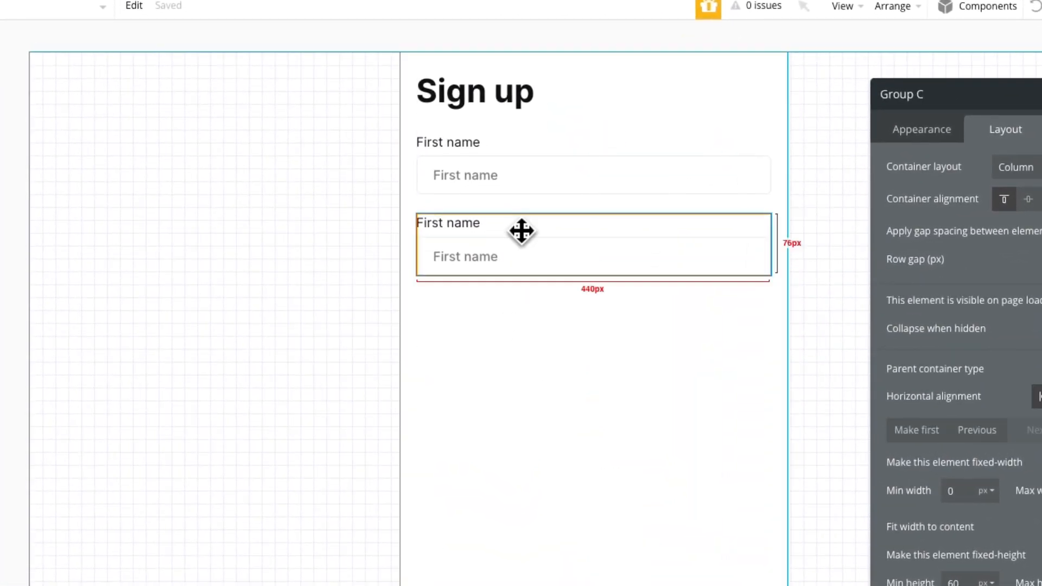
pyautogui.hotkey('ctrl', 'c')
pyautogui.click(498, 315)
pyautogui.hotkey('ctrl', 'v')
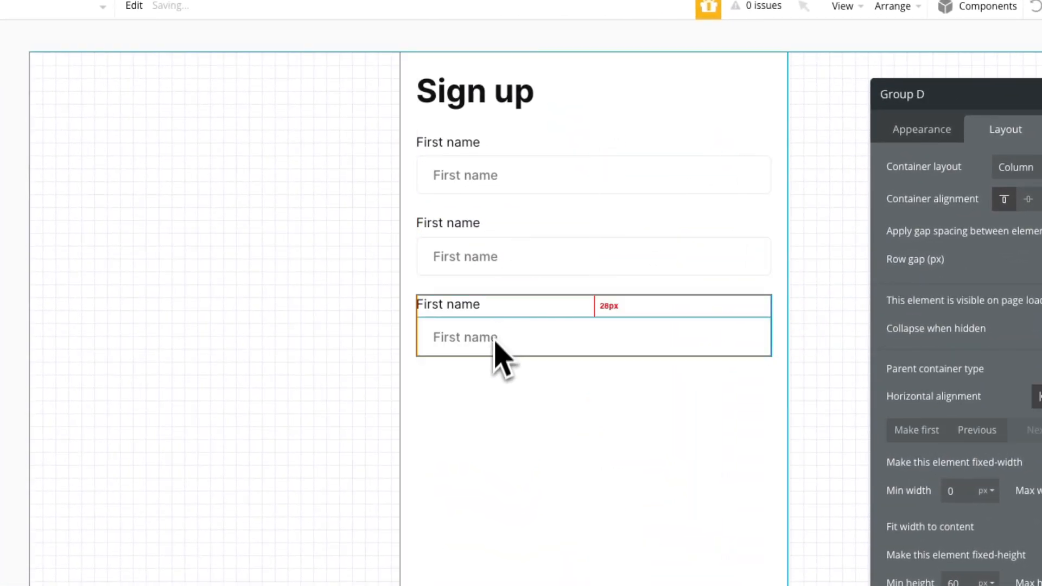
pyautogui.hotkey('ctrl', 'v')
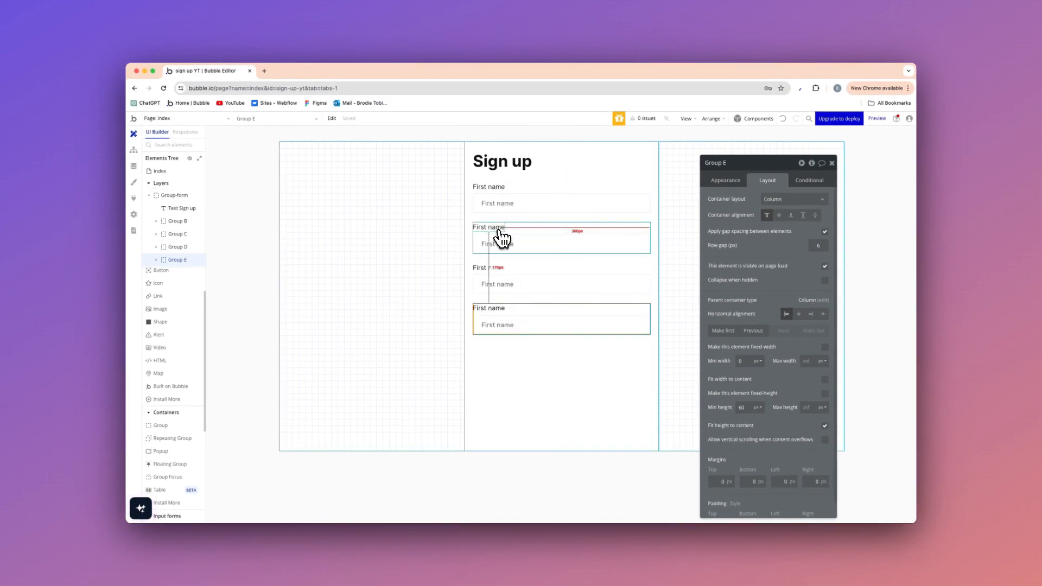
# Set the minimum height of the field groups below the heading to 0 px.
pyautogui.doubleClick(742, 408)
pyautogui.write('0')
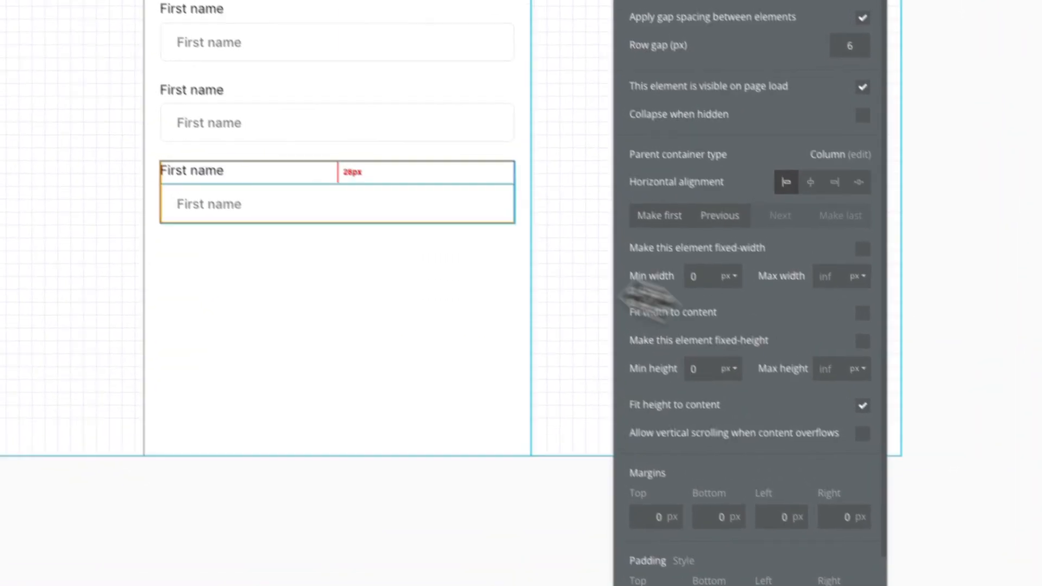
pyautogui.click(299, 120)
pyautogui.doubleClick(694, 369)
pyautogui.write('0')
pyautogui.click(263, 74)
pyautogui.doubleClick(670, 420)
pyautogui.press('BackSpace')
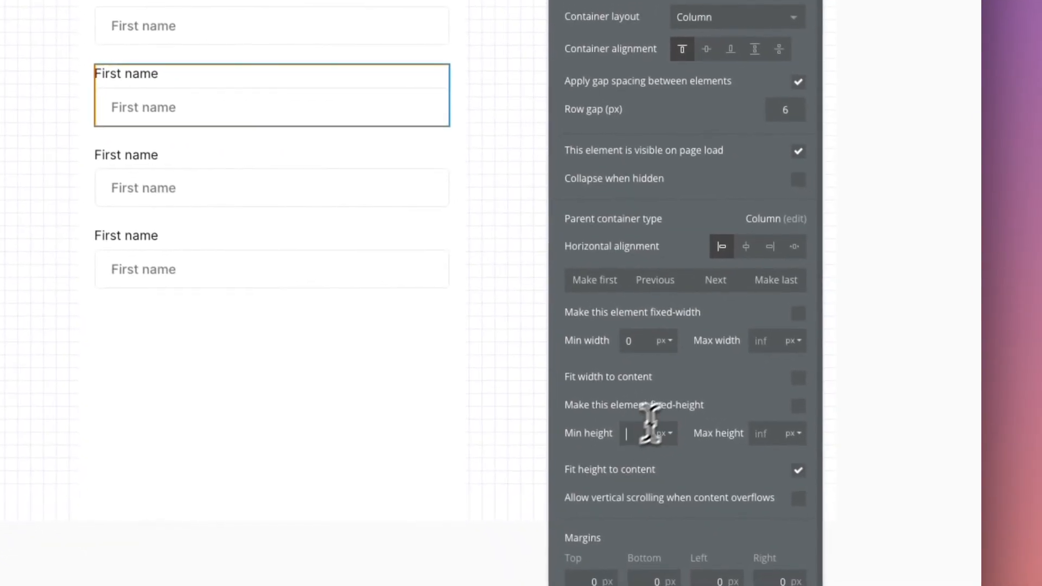
pyautogui.click(325, 41)
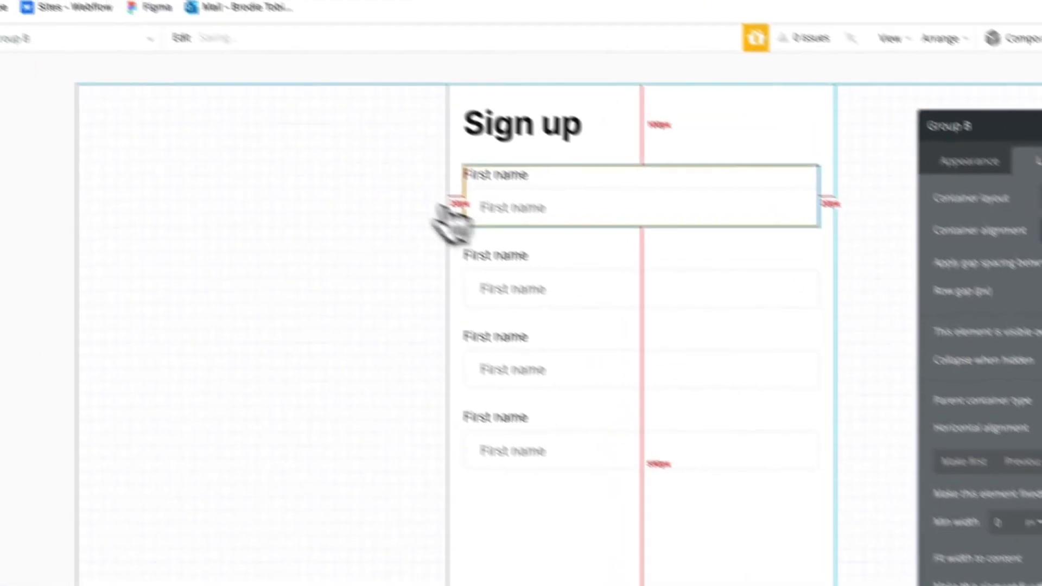
# Change the label text of the second field group to "Last name".
pyautogui.click(178, 80)
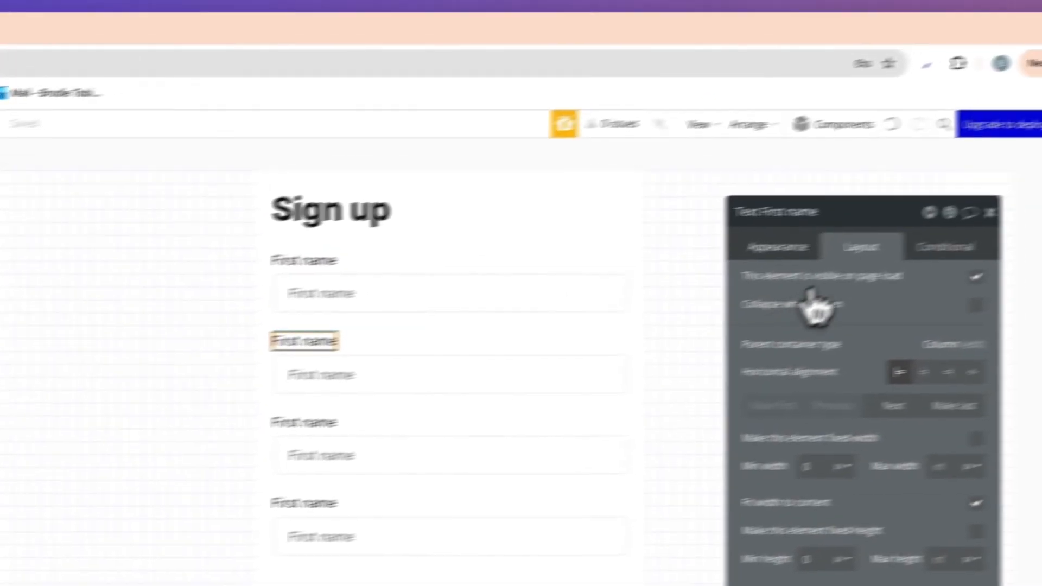
pyautogui.click(1028, 196)
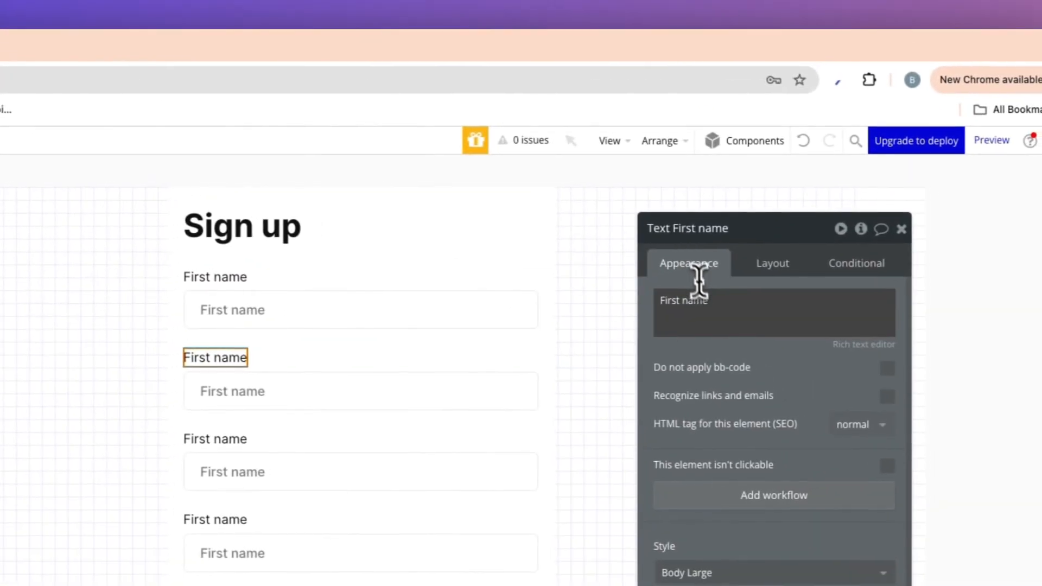
pyautogui.tripleClick(1041, 232)
pyautogui.write('La')
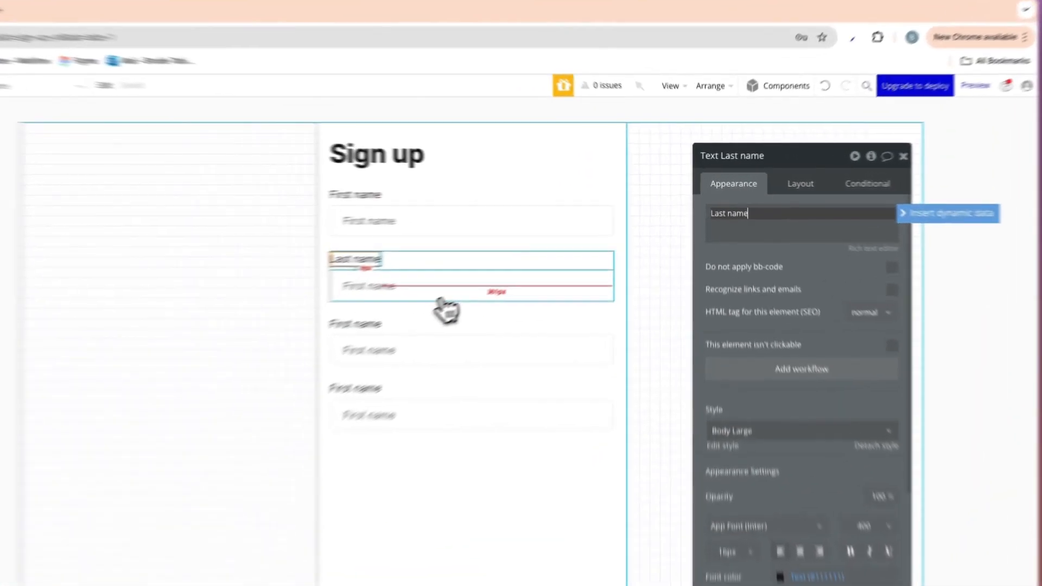
# Change the placeholder of the input under the Last name label to "Last name".
pyautogui.click(540, 248)
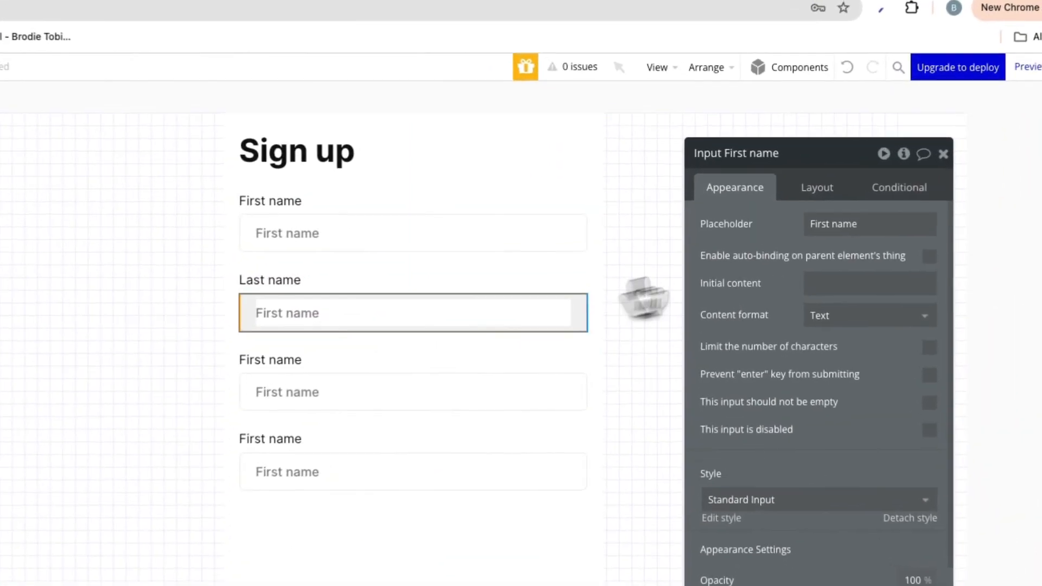
pyautogui.tripleClick(769, 199)
pyautogui.write('Last name')
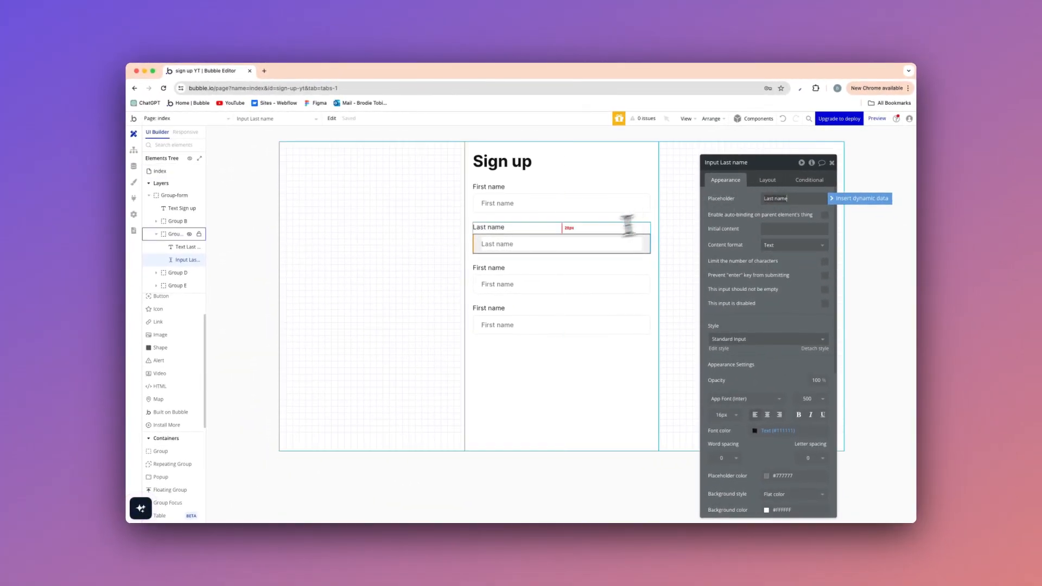
# Change the label text of the third field group to "Email".
pyautogui.click(434, 236)
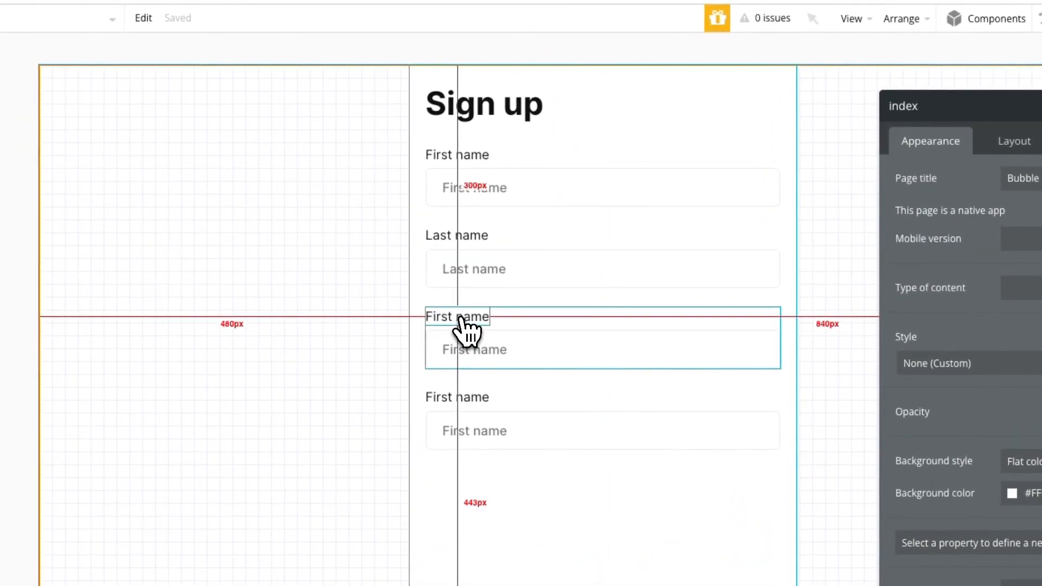
pyautogui.click(463, 318)
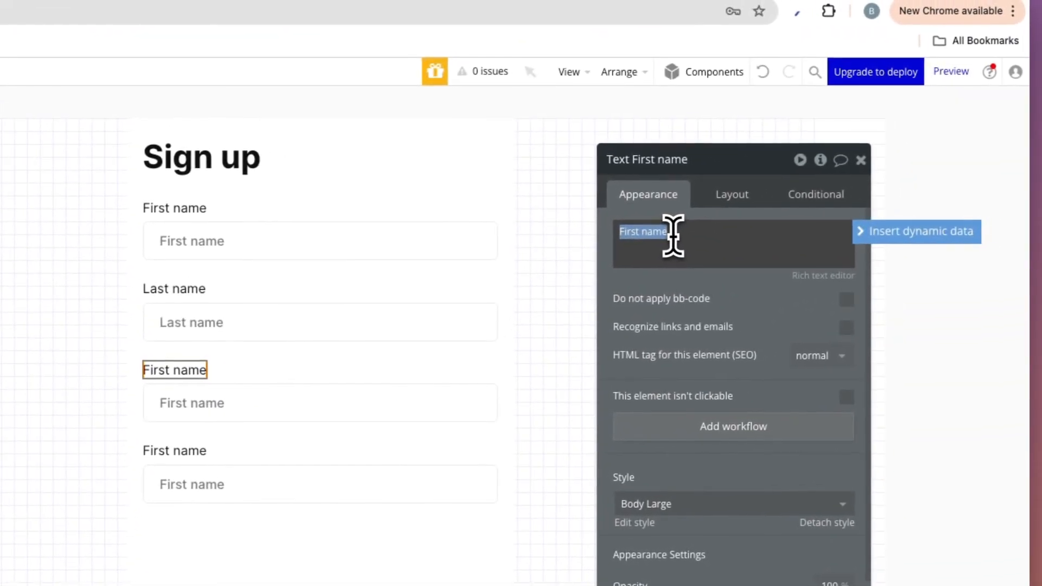
pyautogui.write('Email')
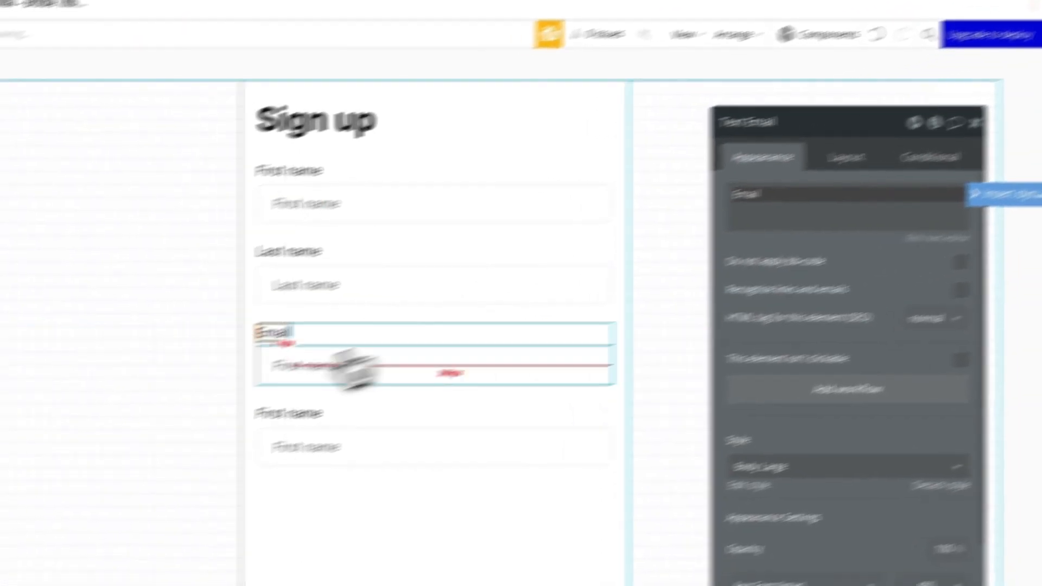
# Set the placeholder of the input under the Email label to "Email" and its content format to Email.
pyautogui.click(244, 403)
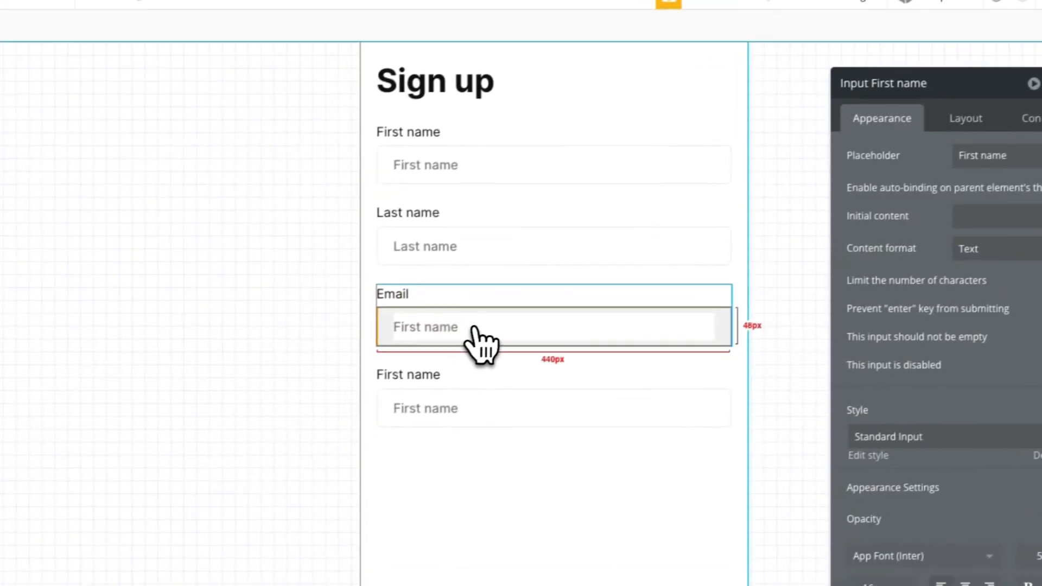
pyautogui.write('Email')
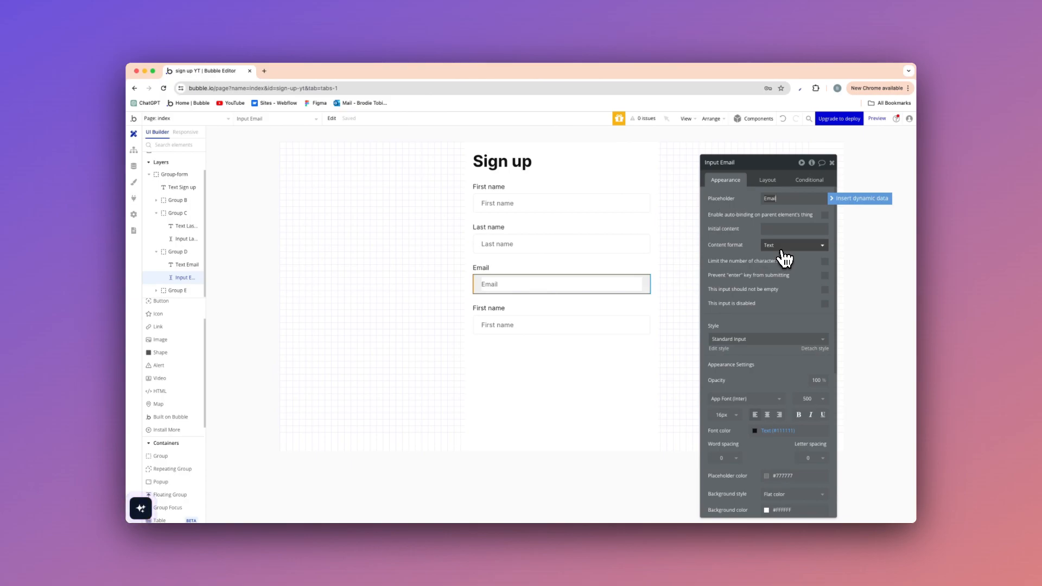
pyautogui.click(782, 248)
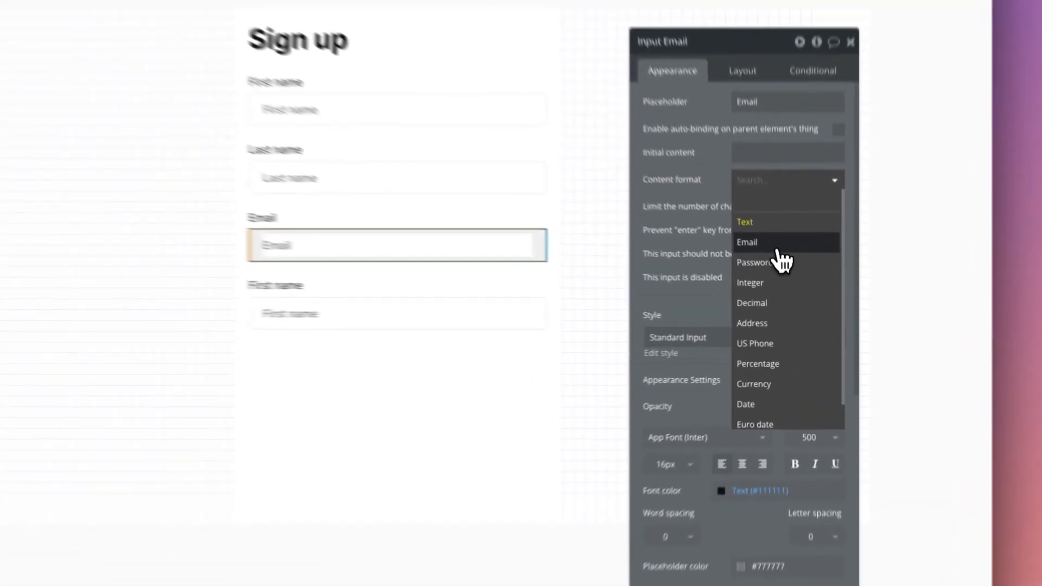
pyautogui.click(792, 287)
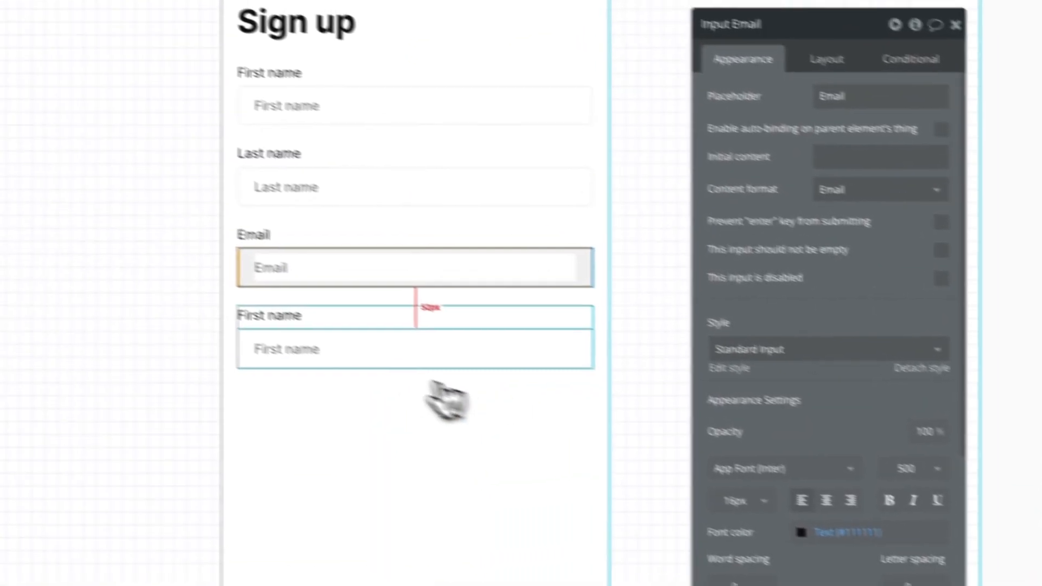
# Change the label text of the fourth field group to "Password".
pyautogui.click(298, 318)
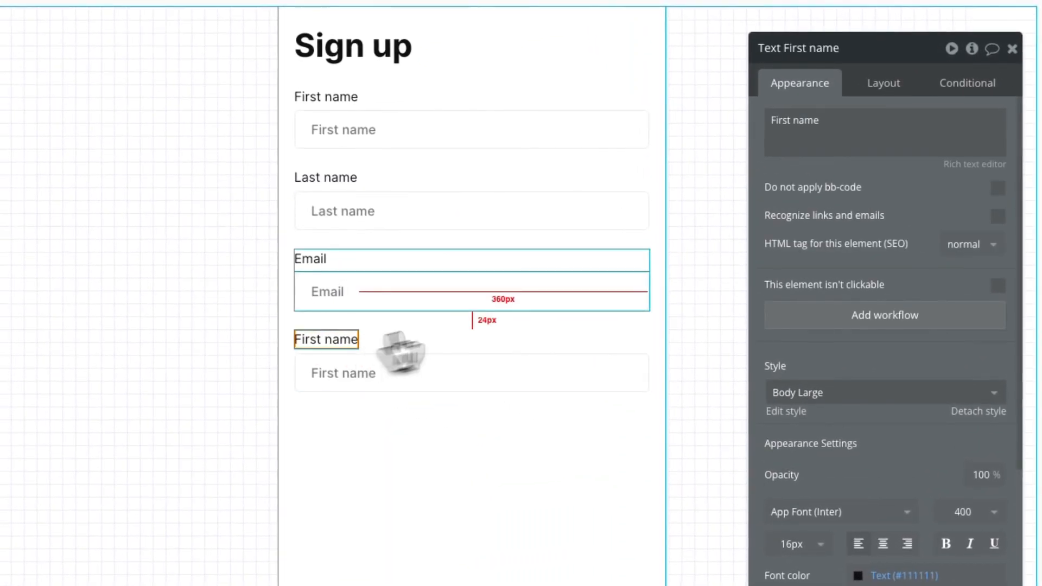
pyautogui.tripleClick(720, 106)
pyautogui.press('BackSpace')
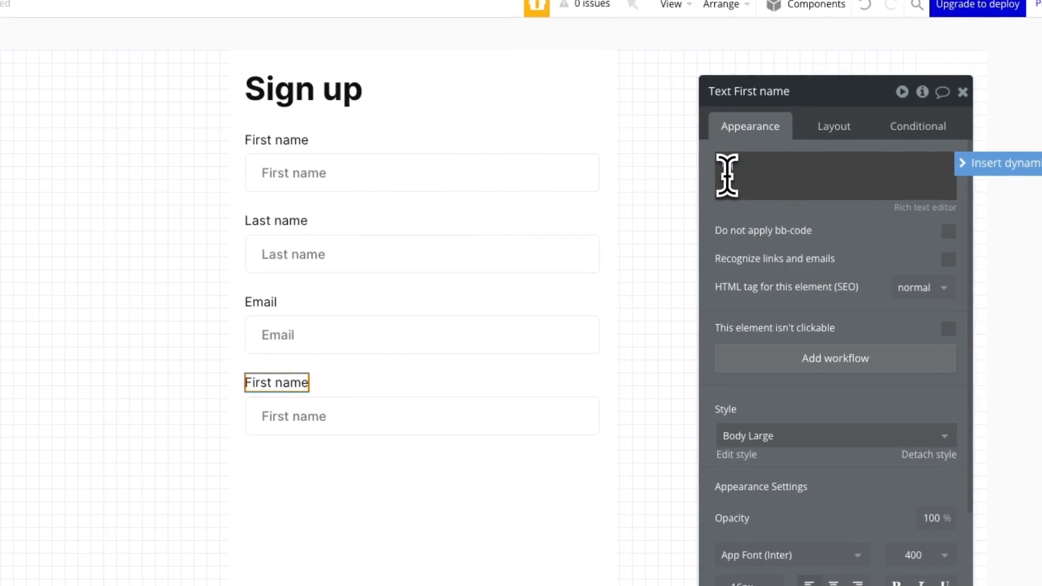
# Set the placeholder of the input under the Password label to "Password" and its content format to Password.
pyautogui.click(388, 413)
pyautogui.tripleClick(852, 163)
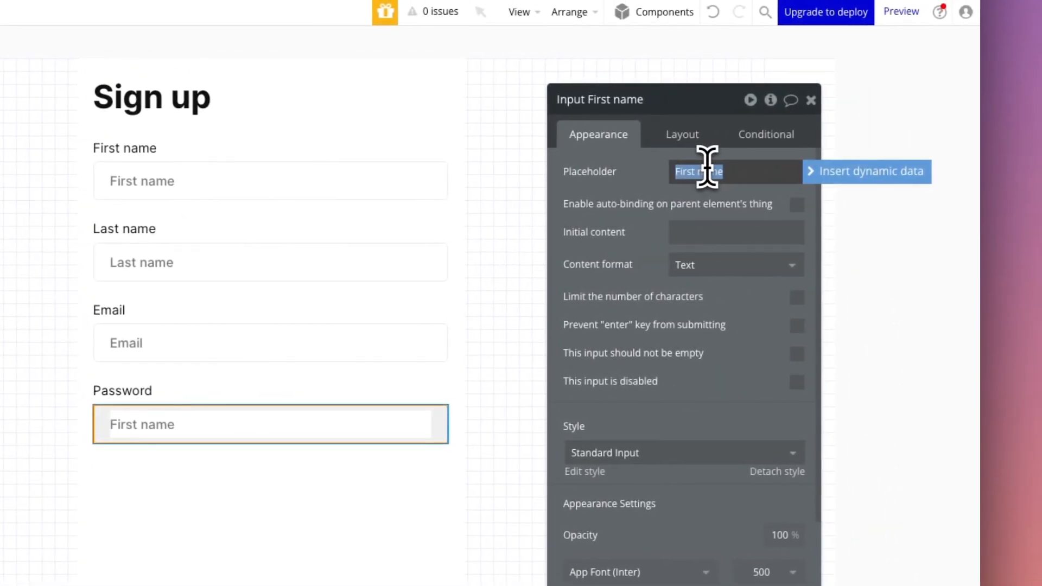
pyautogui.write('Password')
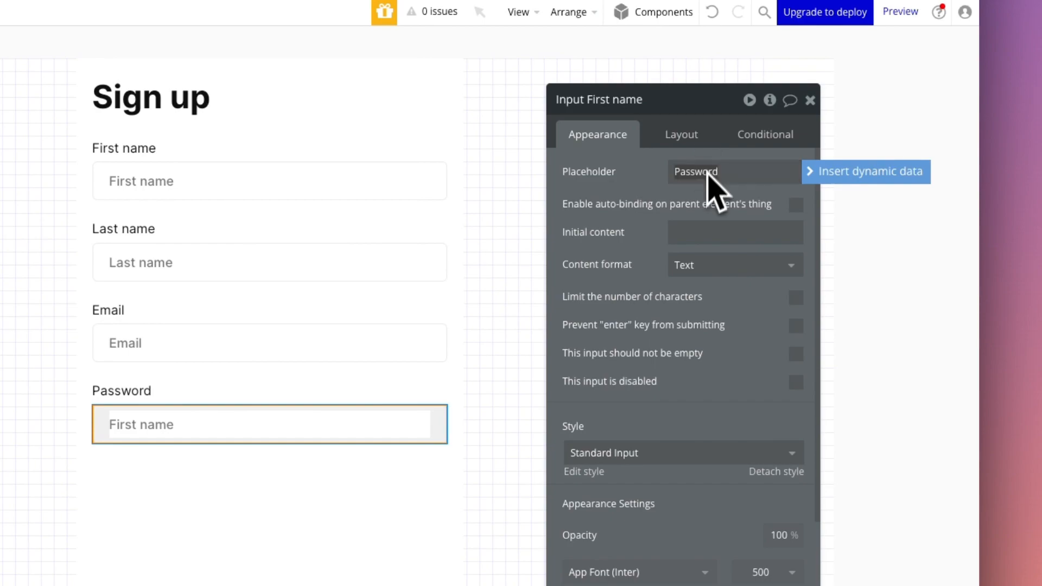
pyautogui.click(688, 274)
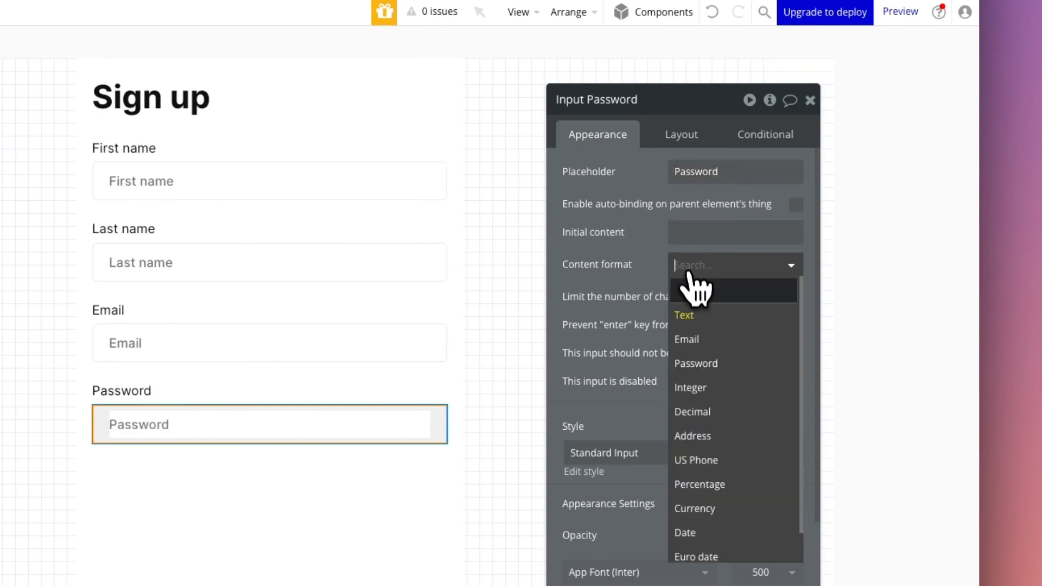
pyautogui.click(704, 365)
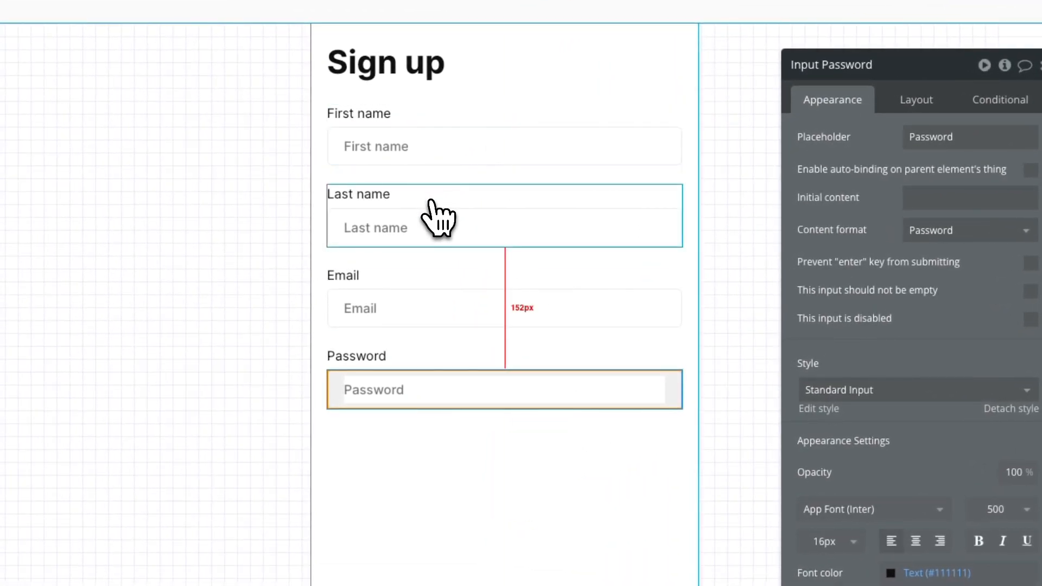
pyautogui.click(431, 205)
pyautogui.click(394, 307)
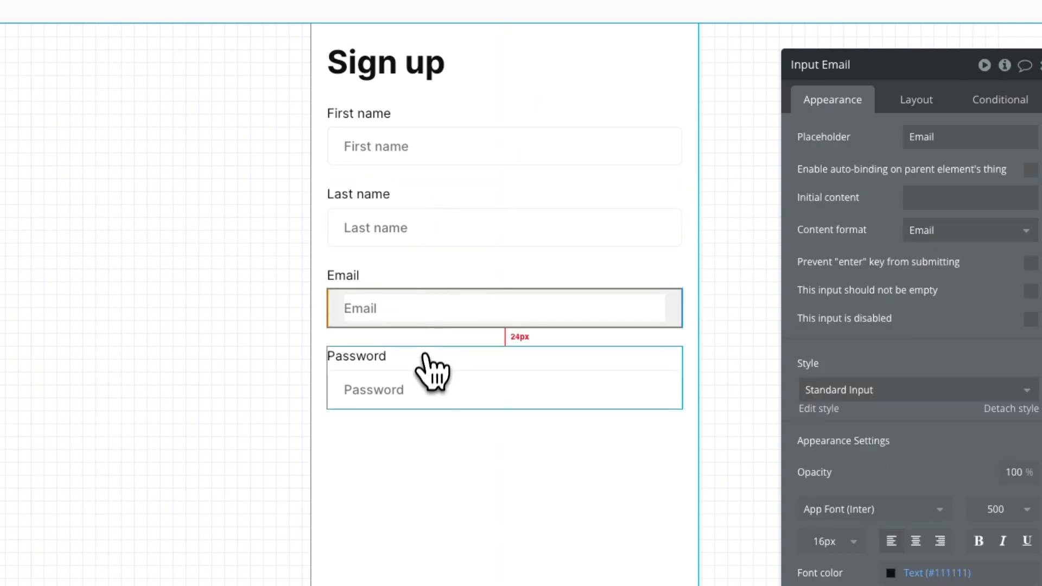
pyautogui.click(414, 383)
pyautogui.click(421, 312)
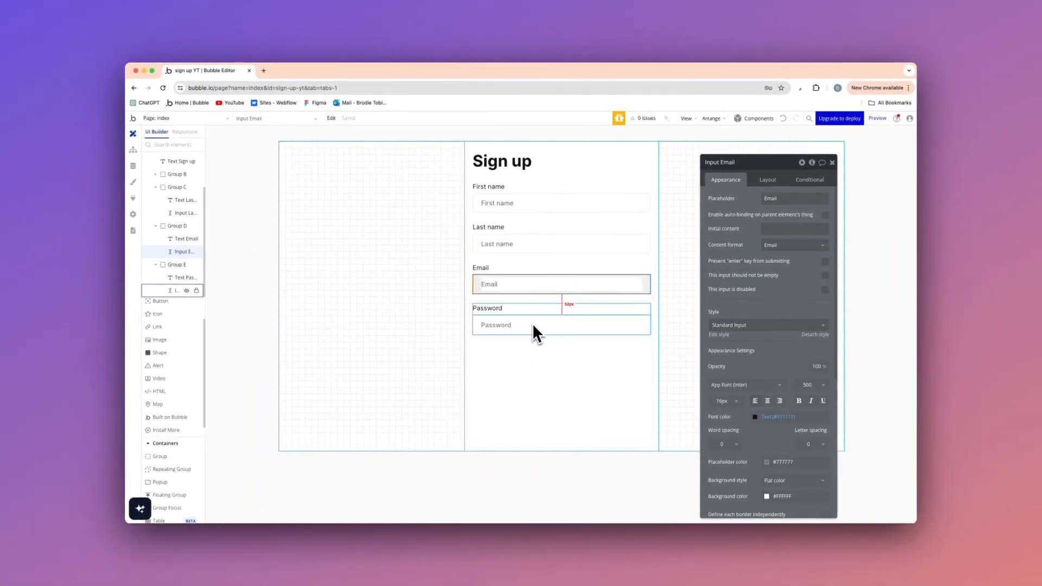
# Group the First name, Last name, Email and Password field groups in a column container and apply gap spacing between its elements.
pyautogui.click(435, 281)
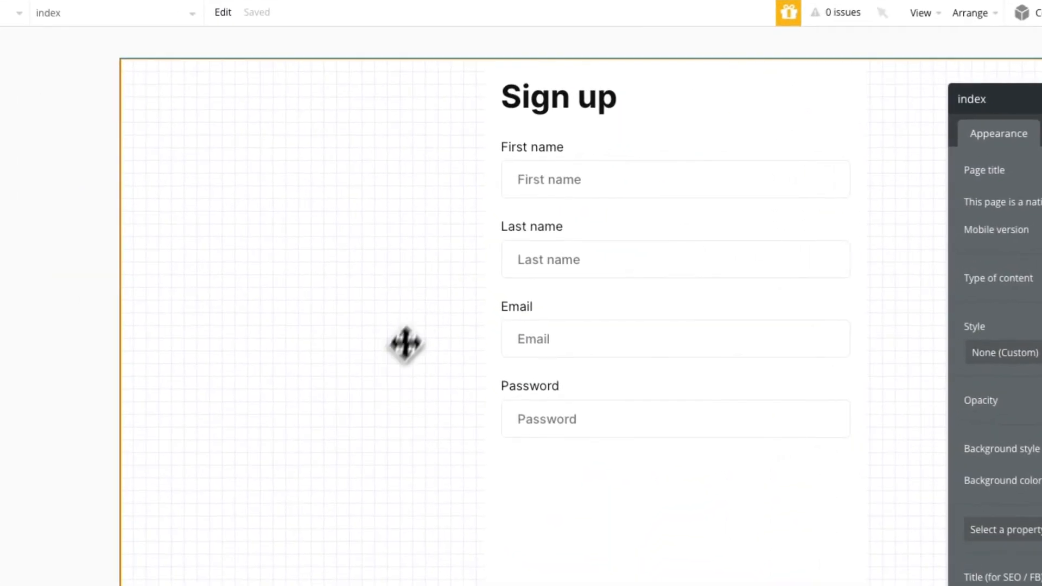
pyautogui.click(618, 402)
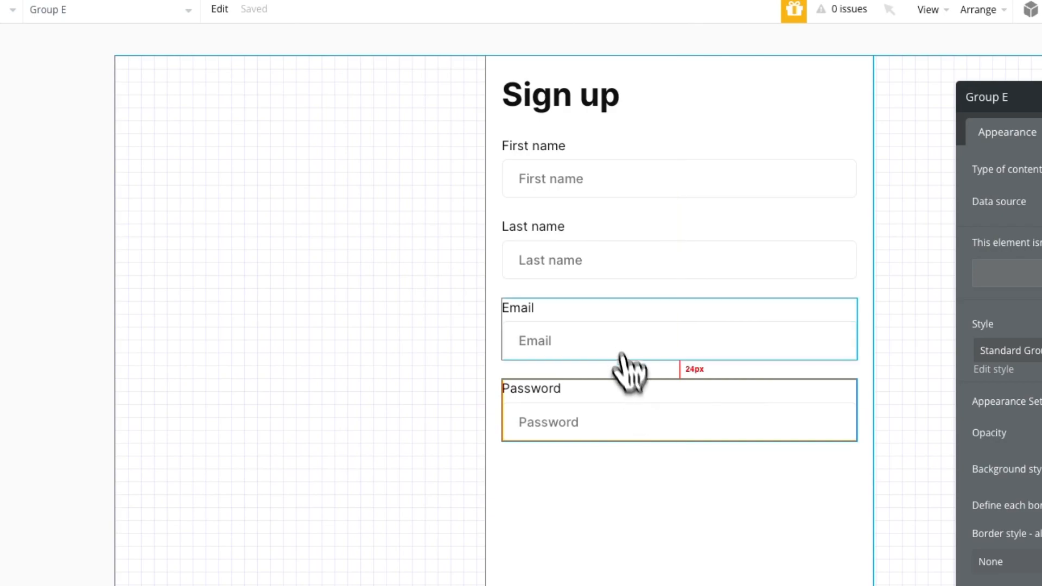
pyautogui.keyDown('shift'); pyautogui.click(601, 315); pyautogui.keyUp('shift')
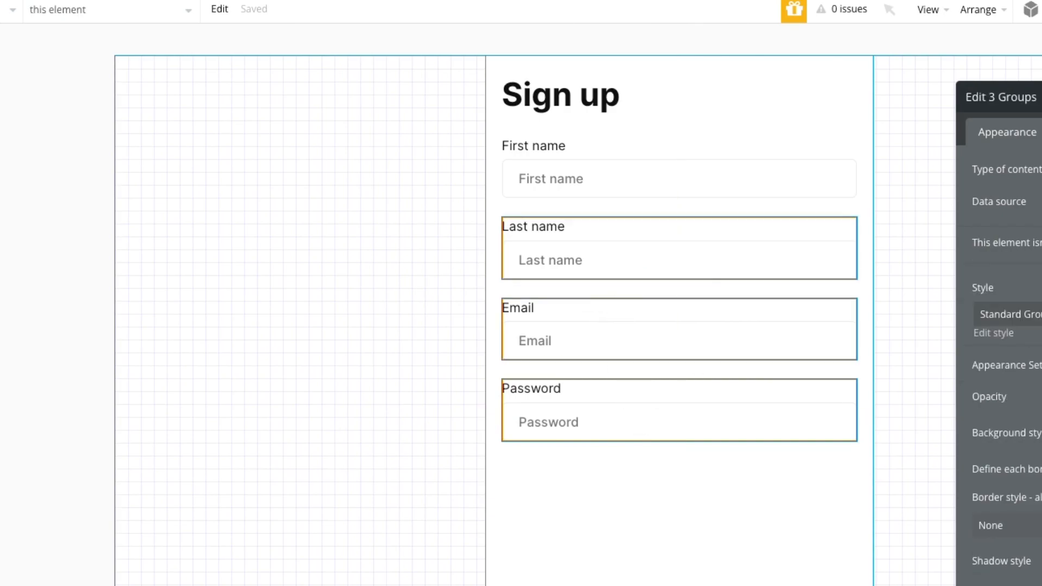
pyautogui.keyDown('shift'); pyautogui.click(606, 163); pyautogui.keyUp('shift')
pyautogui.rightClick(604, 162)
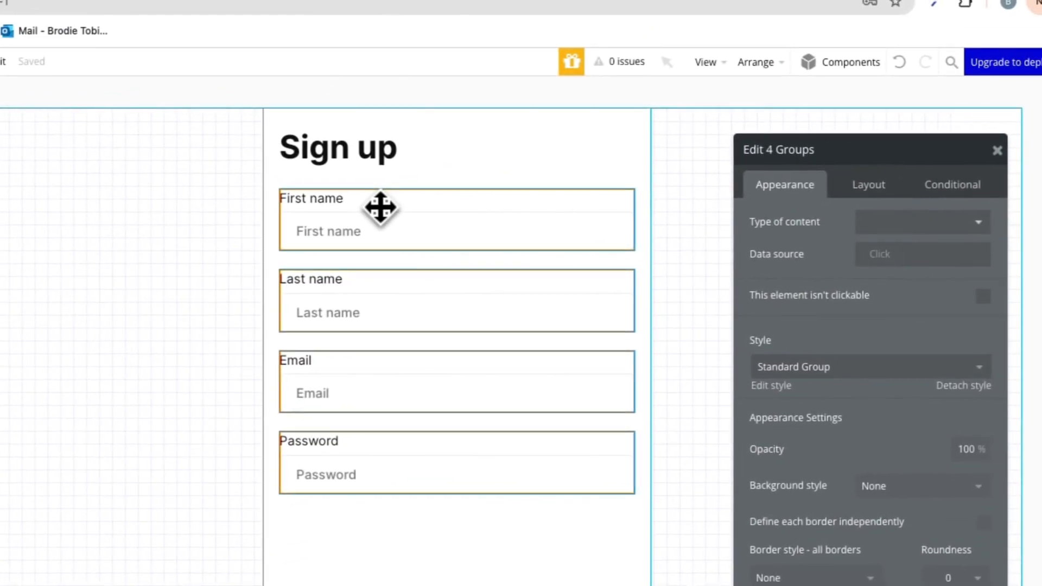
pyautogui.moveTo(454, 307)
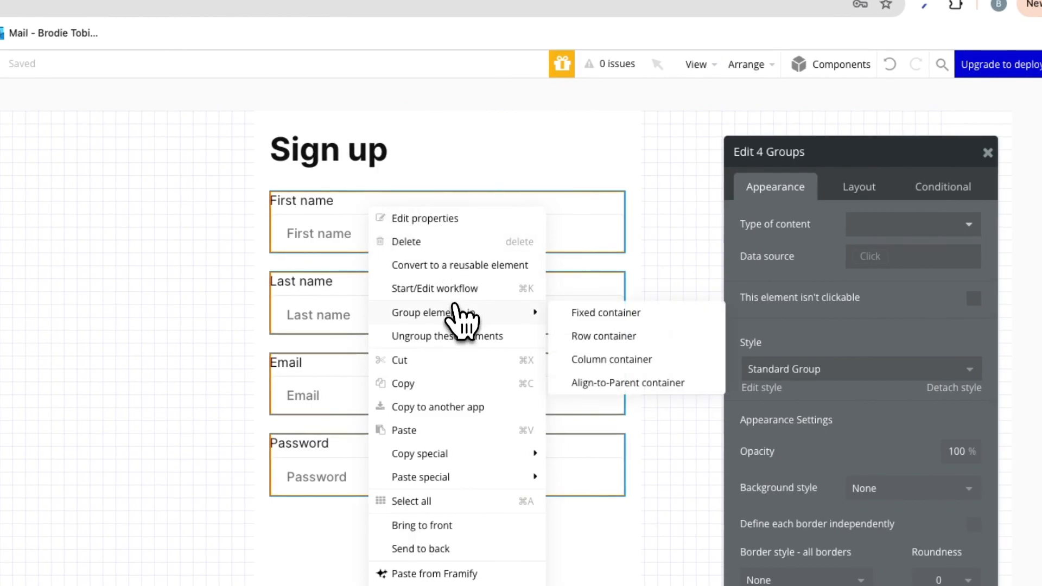
pyautogui.click(586, 359)
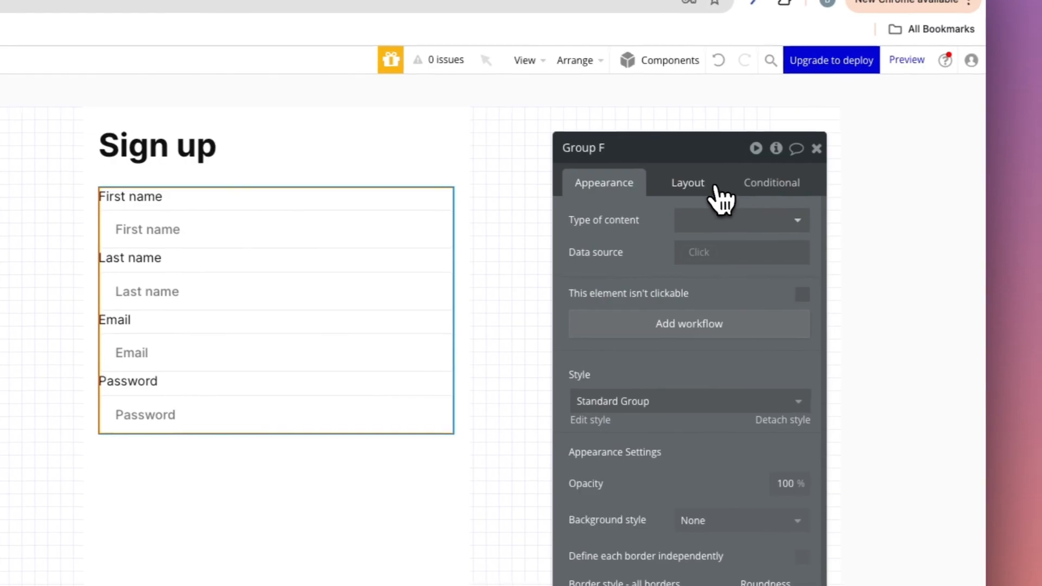
pyautogui.click(782, 190)
pyautogui.click(864, 290)
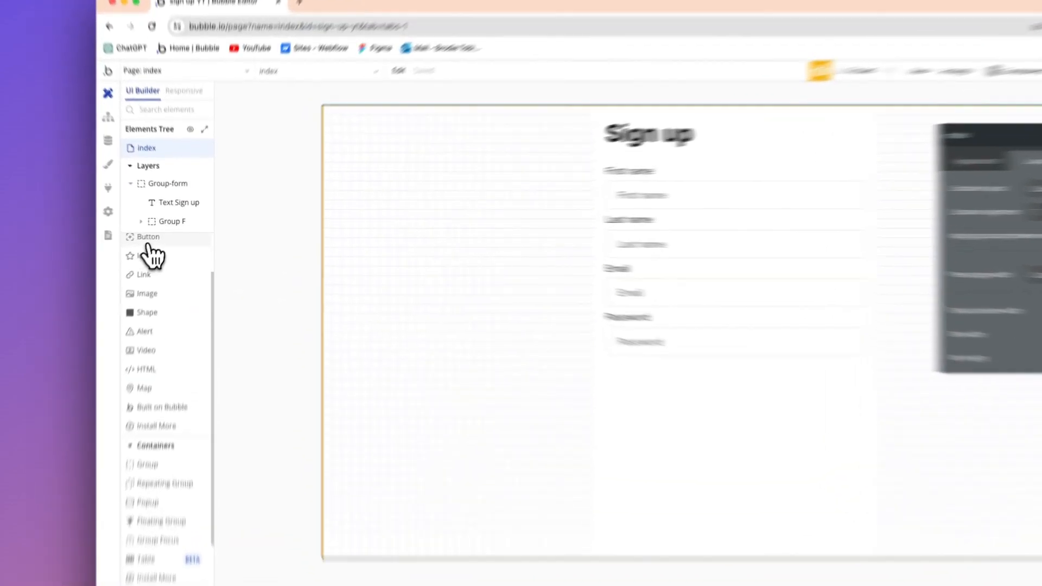
# Add a button below the password field in the form group and label it "Sign up".
pyautogui.click(162, 233)
pyautogui.click(719, 426)
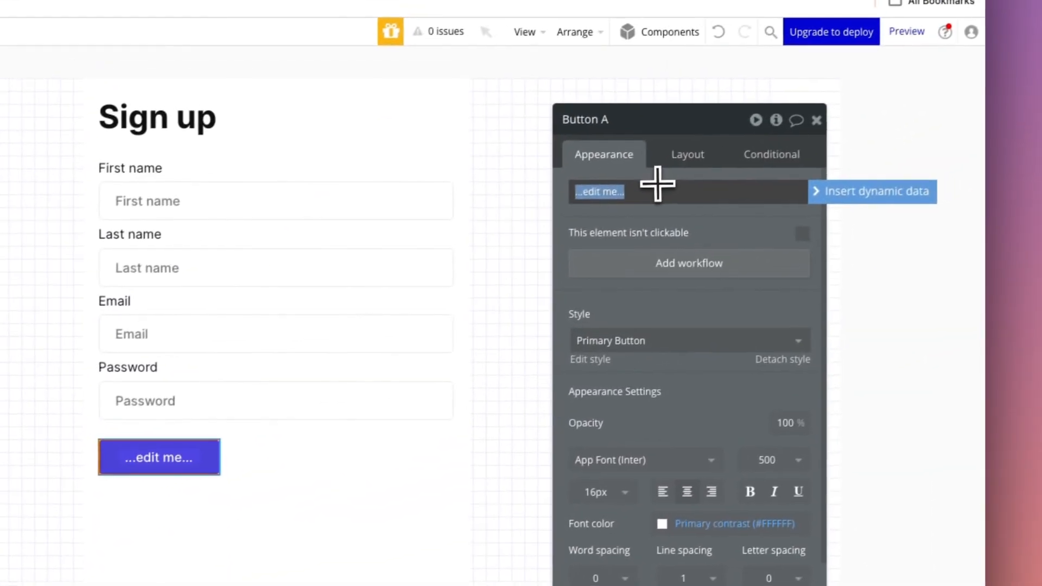
pyautogui.write('Sign up')
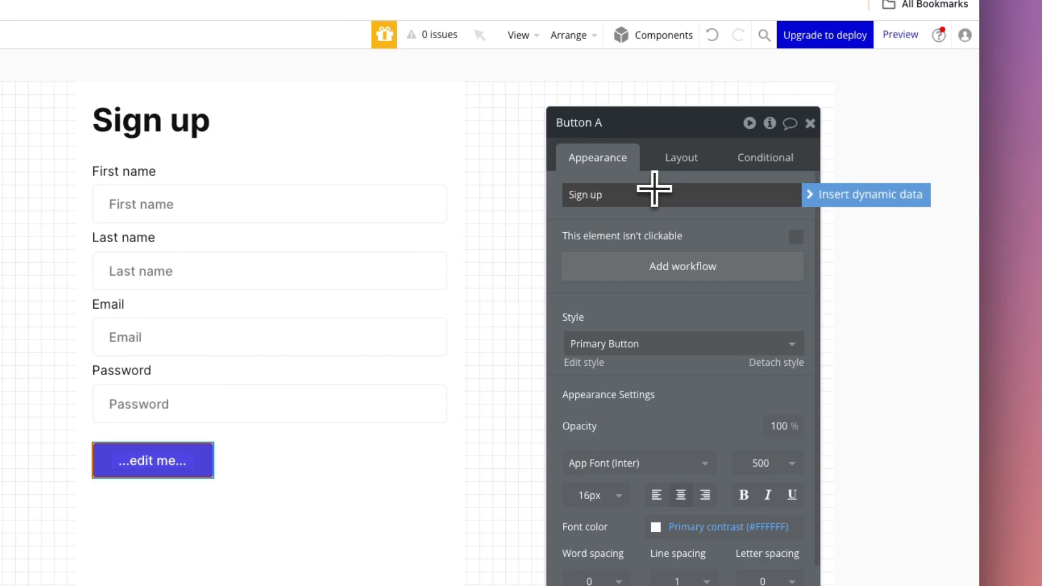
# Remove the Sign up button's fixed width and set its minimum width to 0 px and minimum height to 48 px.
pyautogui.click(681, 158)
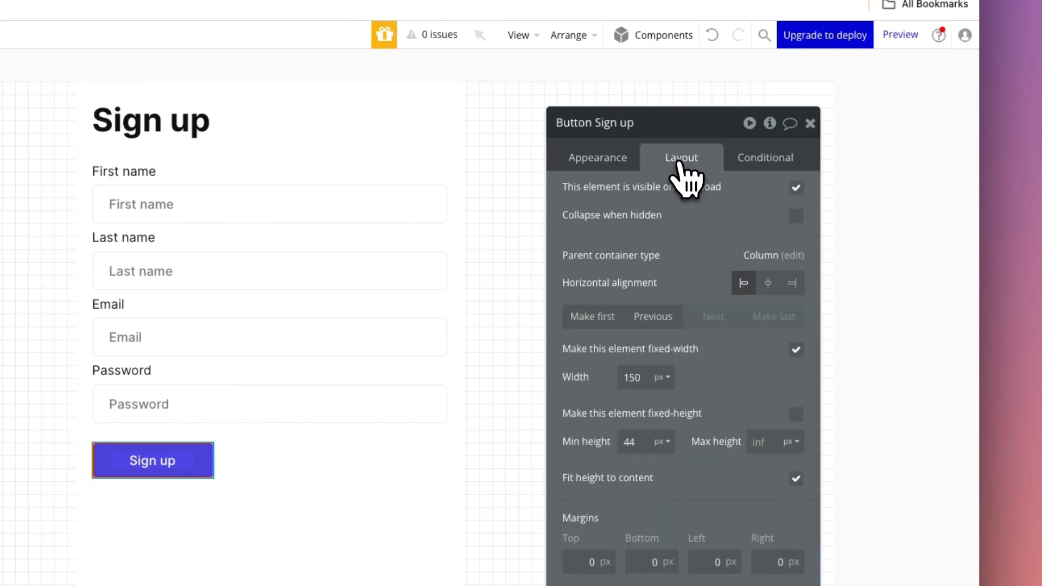
pyautogui.click(796, 350)
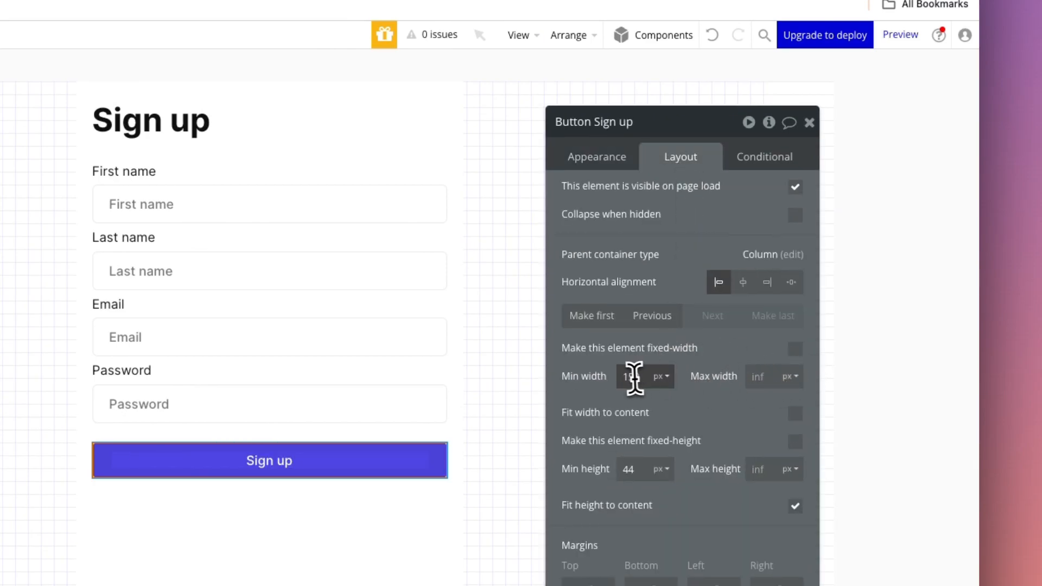
pyautogui.write('0')
pyautogui.doubleClick(627, 470)
pyautogui.write('48')
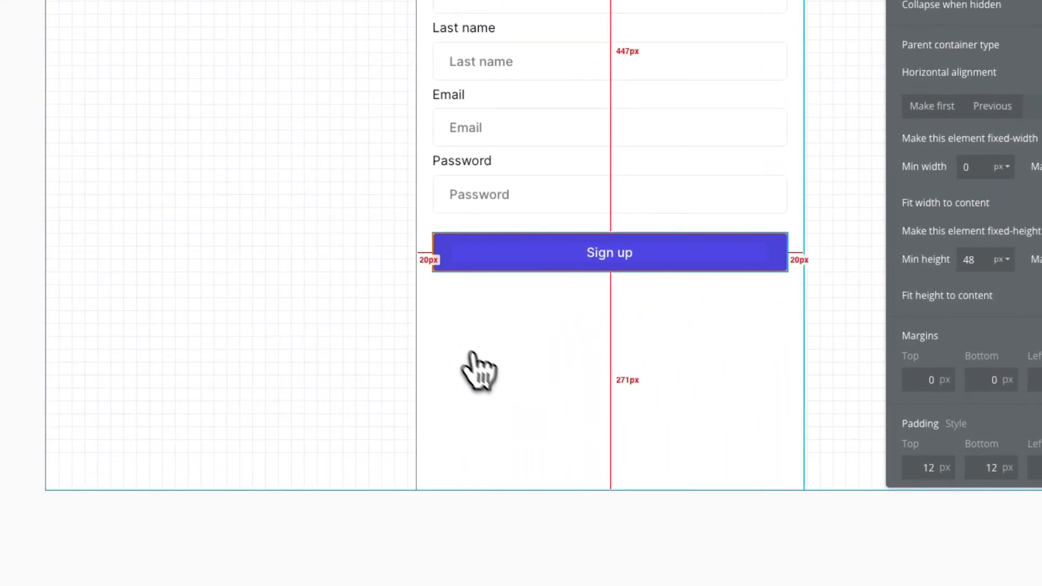
# Make the form group fit its height to its content.
pyautogui.click(487, 361)
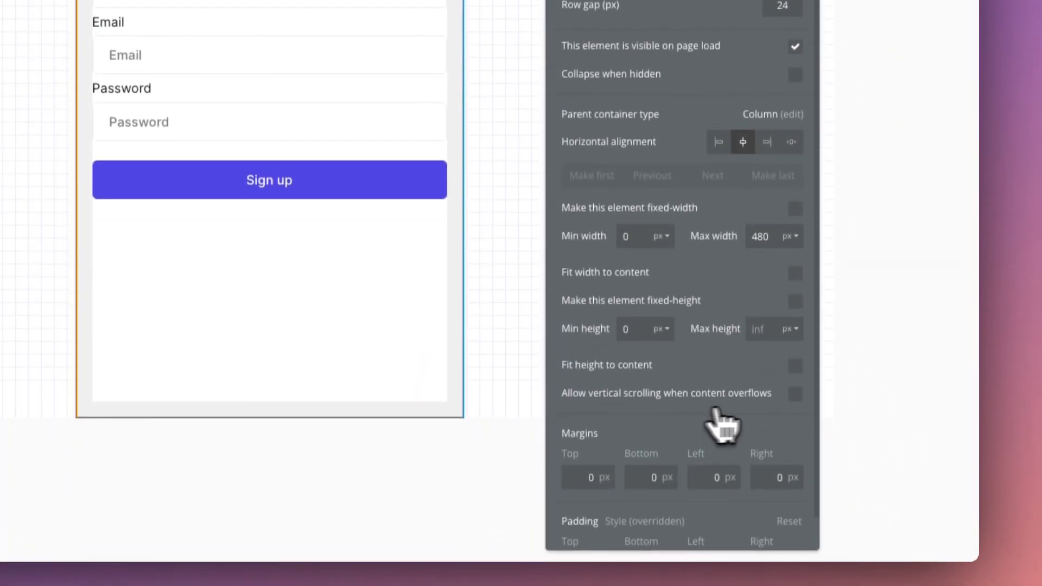
pyautogui.click(796, 360)
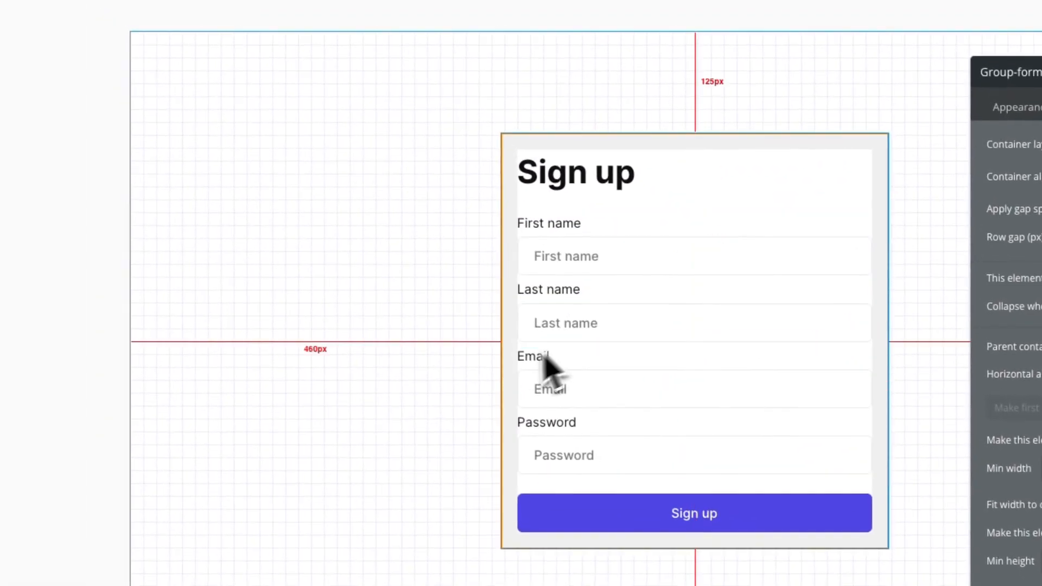
pyautogui.click(356, 314)
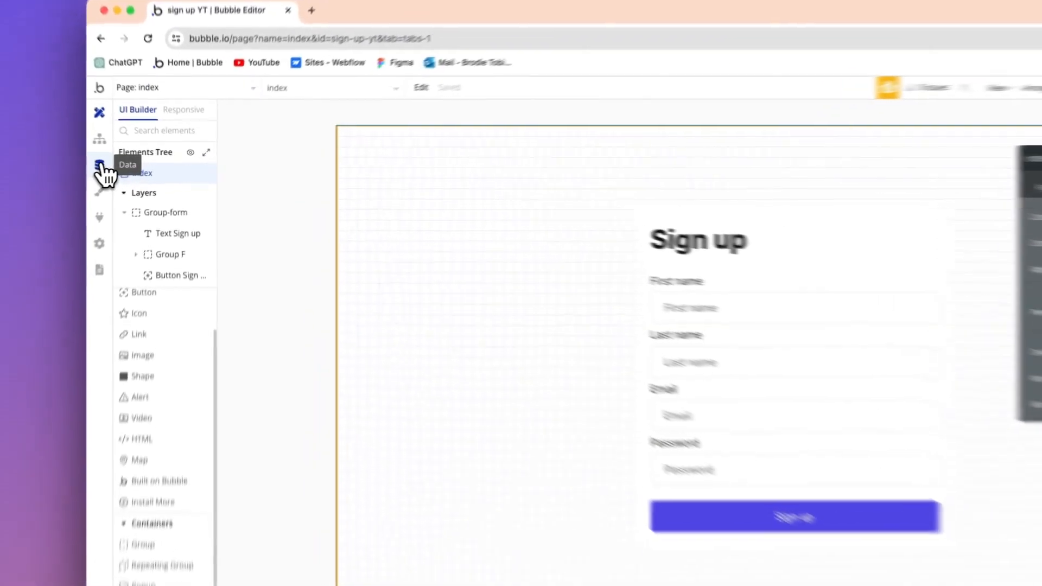
# Create a field named "first name" of type text on the User data type.
pyautogui.click(134, 166)
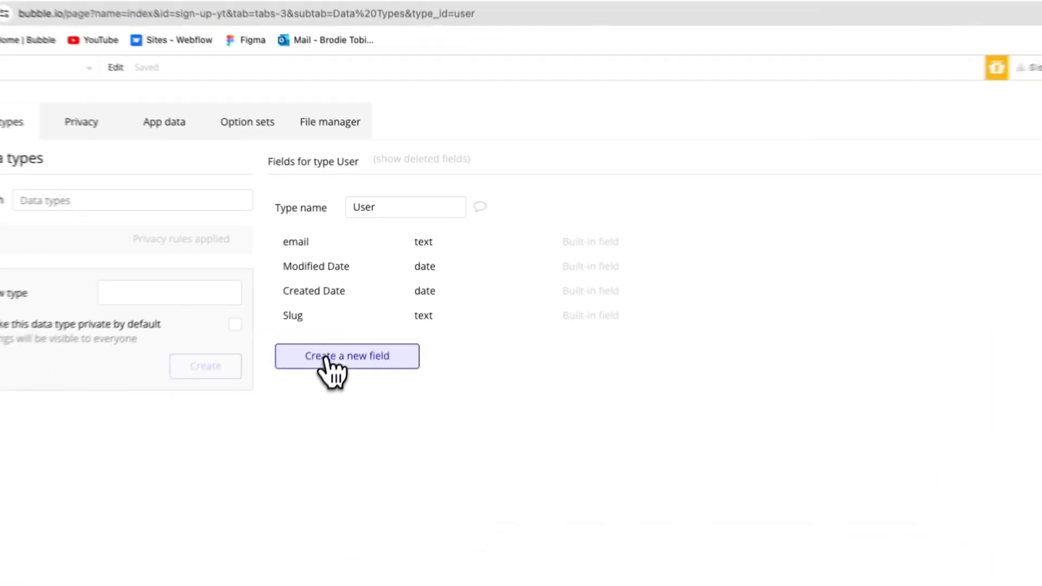
pyautogui.click(361, 280)
pyautogui.write('first name')
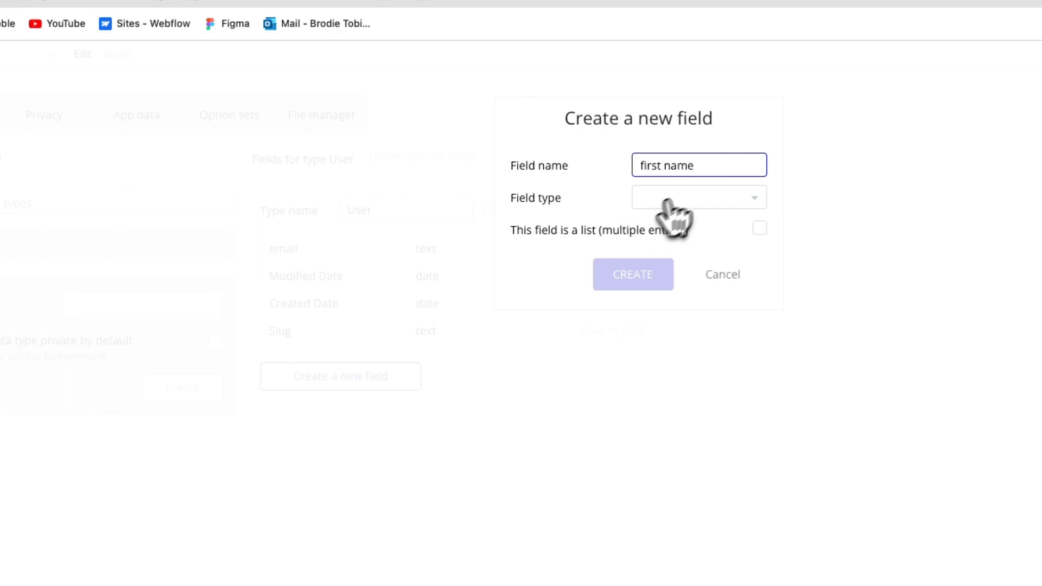
pyautogui.click(692, 201)
pyautogui.click(646, 289)
pyautogui.click(644, 289)
# Create a field named "last name" of type text on the User data type.
pyautogui.click(387, 412)
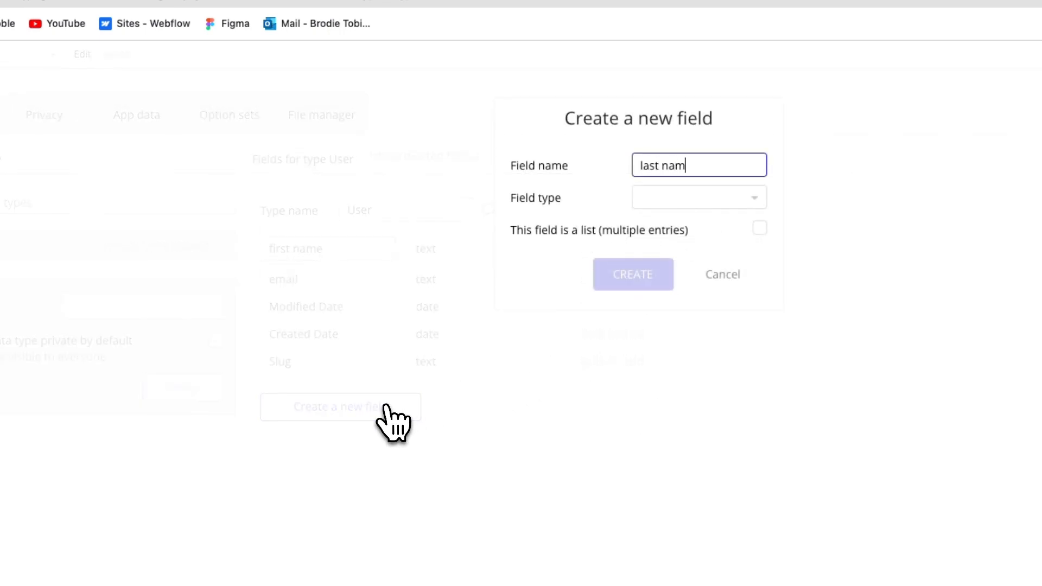
pyautogui.click(657, 200)
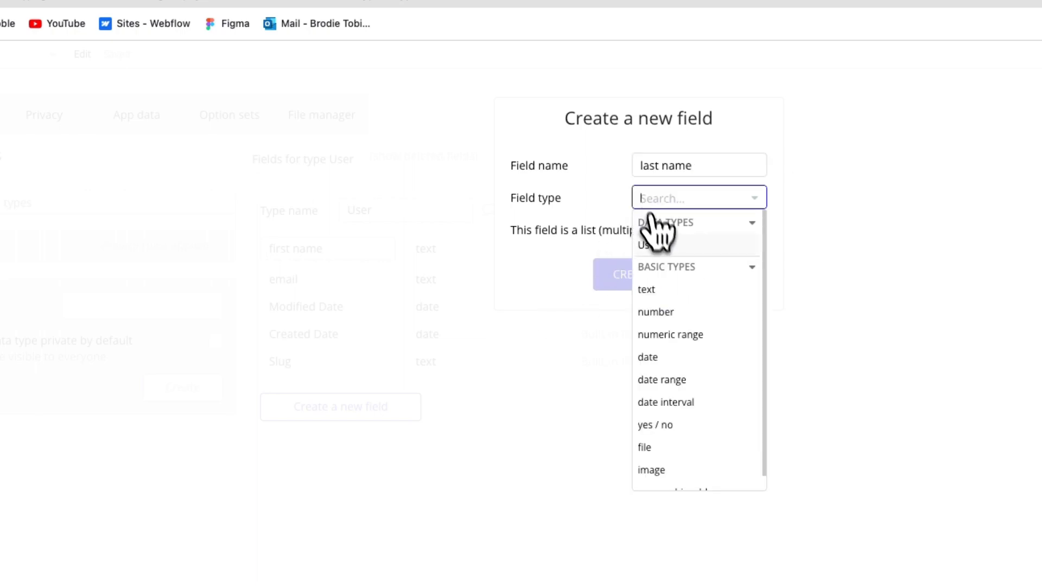
pyautogui.click(649, 289)
pyautogui.click(643, 288)
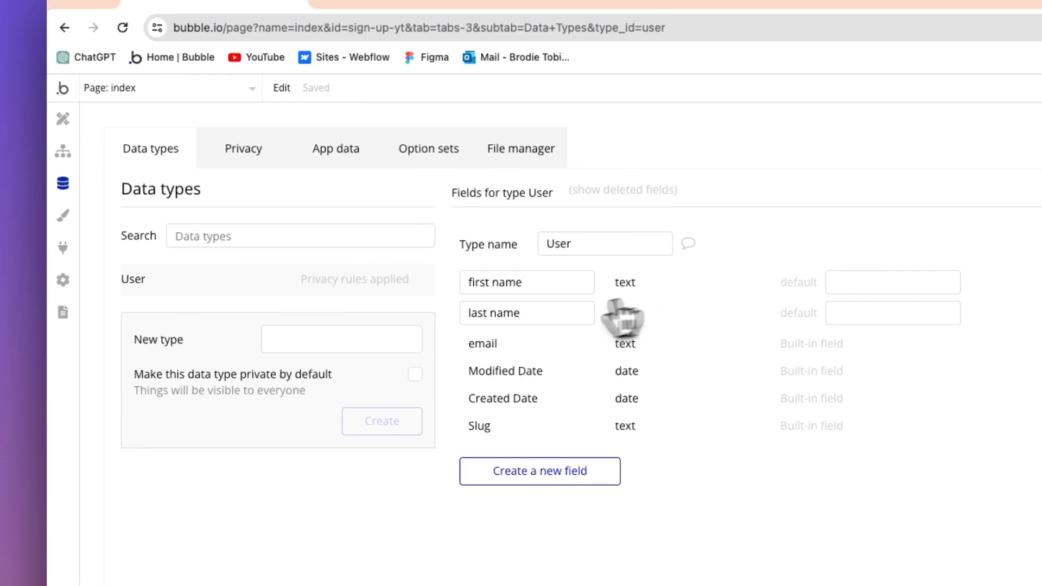
# Create a workflow for when the form's Sign up button is clicked, with the account action "Sign the user up".
pyautogui.click(63, 119)
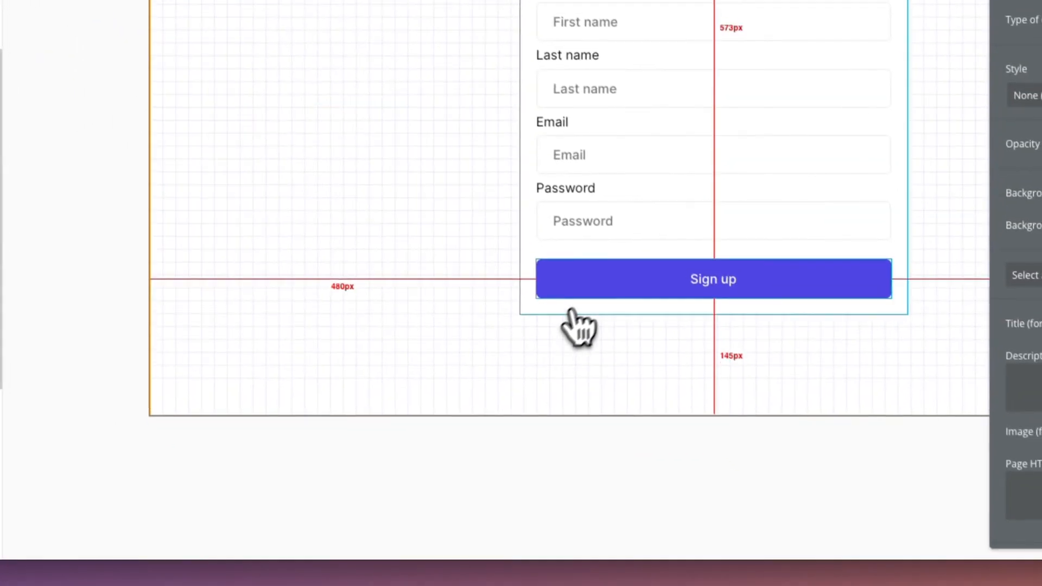
pyautogui.click(591, 273)
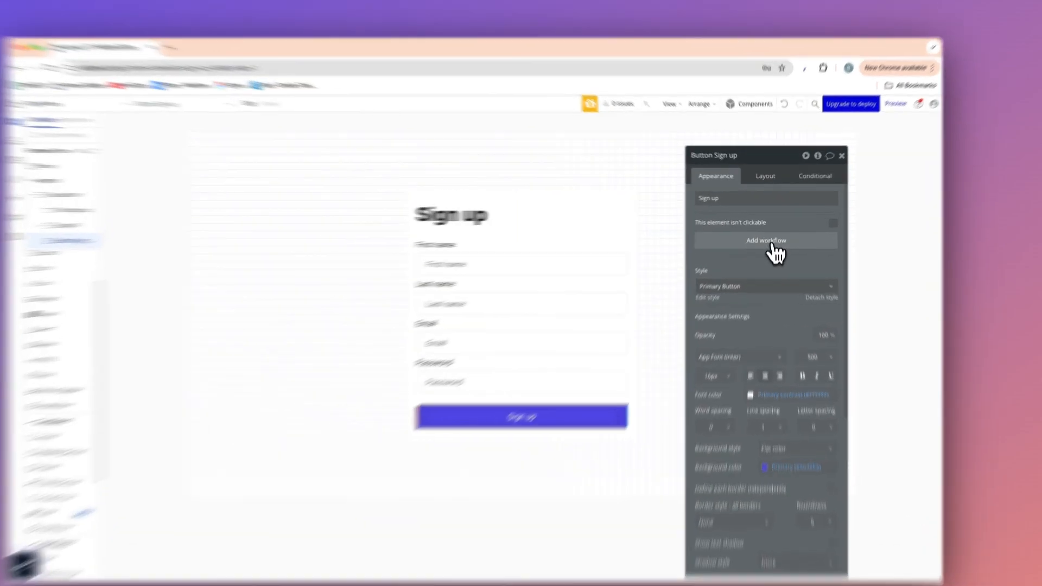
pyautogui.click(772, 236)
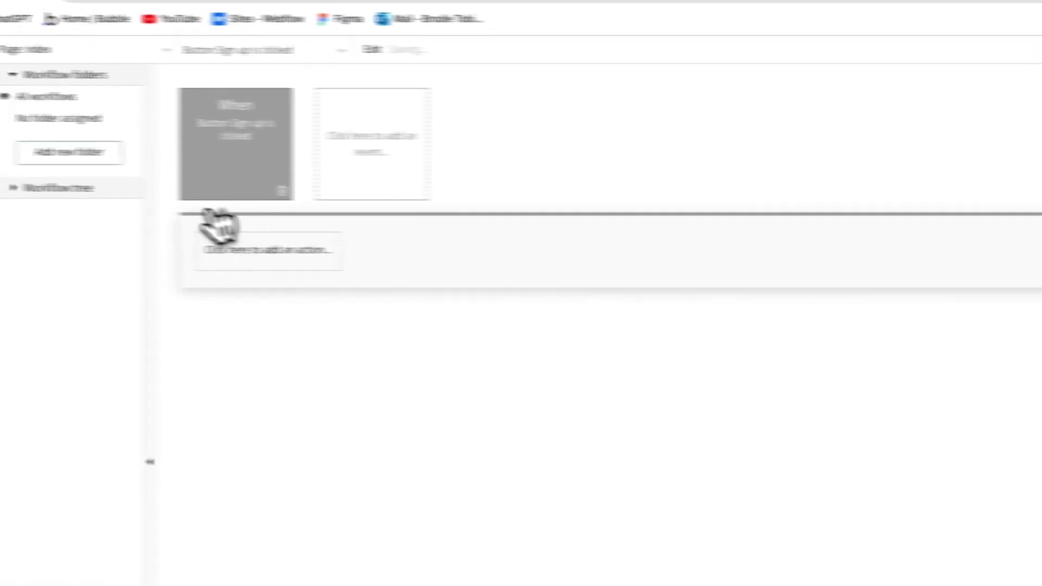
pyautogui.click(240, 336)
pyautogui.click(190, 175)
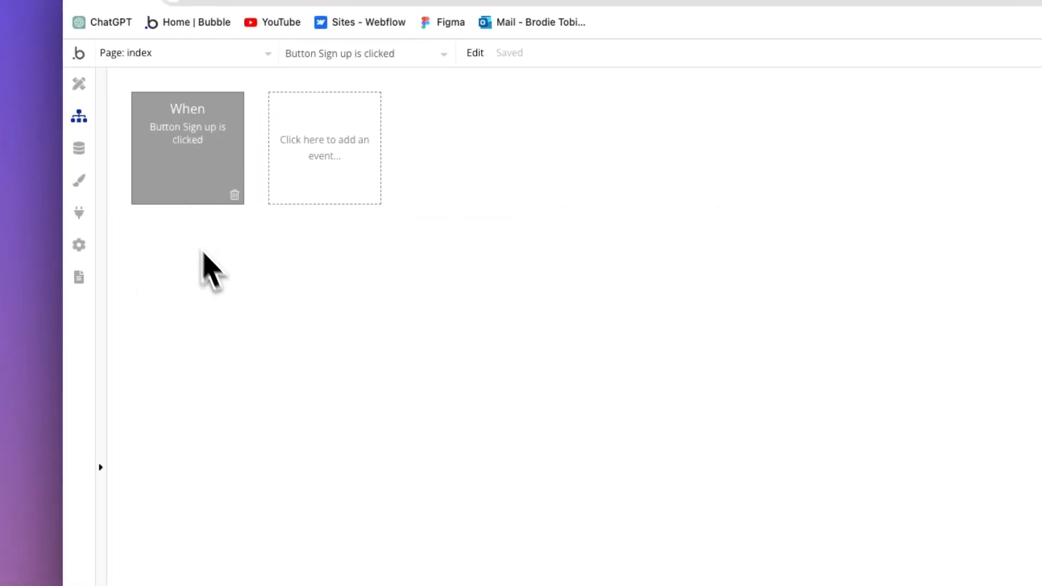
pyautogui.click(183, 260)
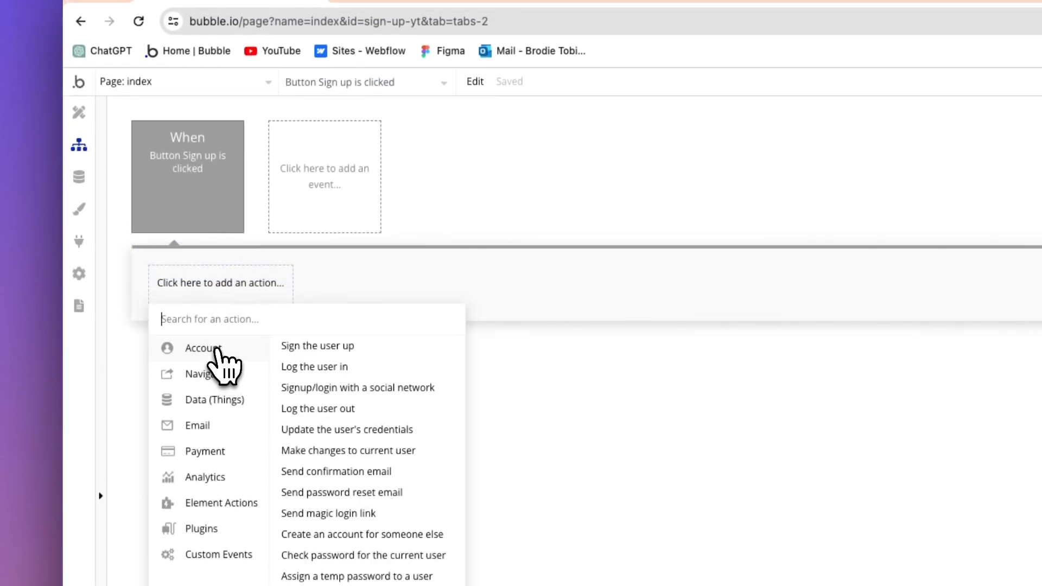
pyautogui.click(314, 346)
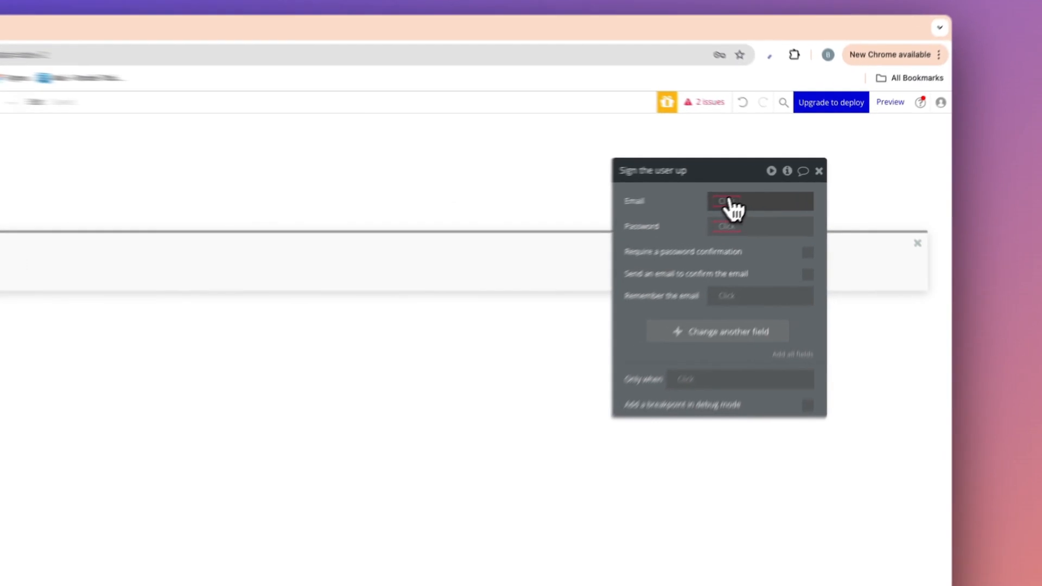
# Set the Email of the Sign the user up action to Input Email's value.
pyautogui.click(774, 181)
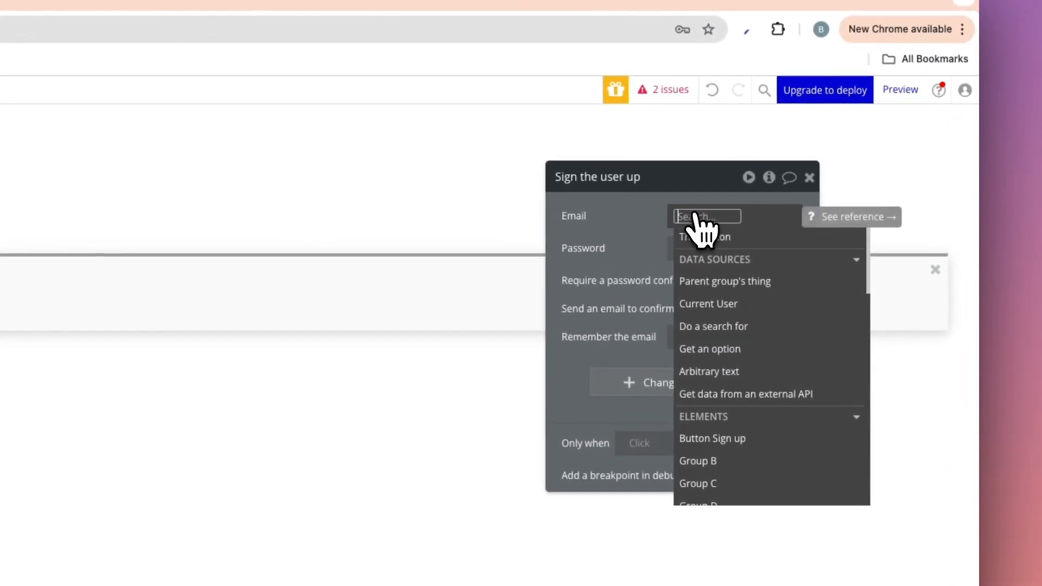
pyautogui.write('input')
pyautogui.click(711, 259)
pyautogui.click(733, 258)
pyautogui.click(637, 237)
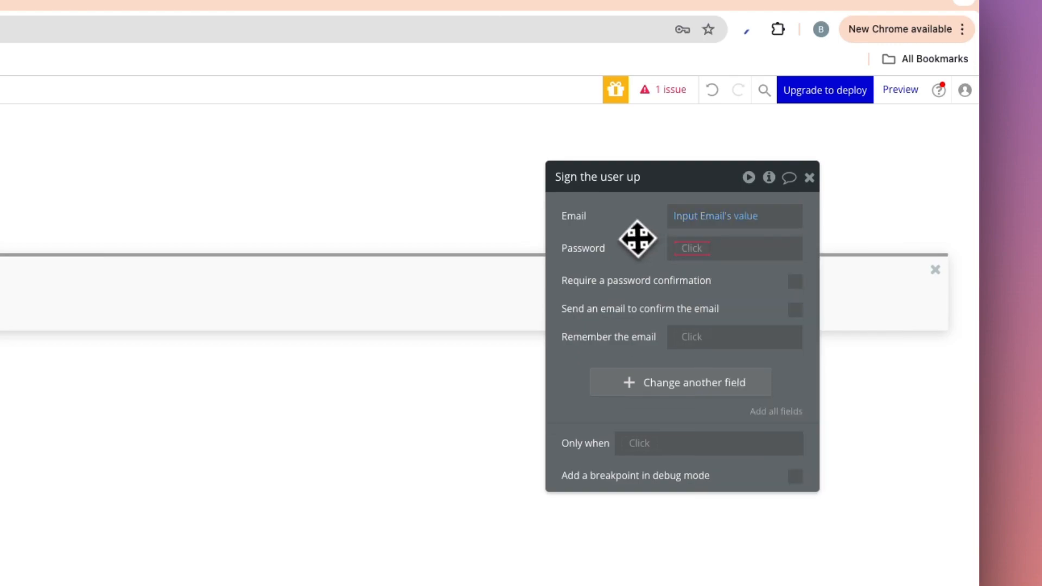
# Set the Password of the Sign the user up action to Input Password's value.
pyautogui.click(685, 250)
pyautogui.write('input')
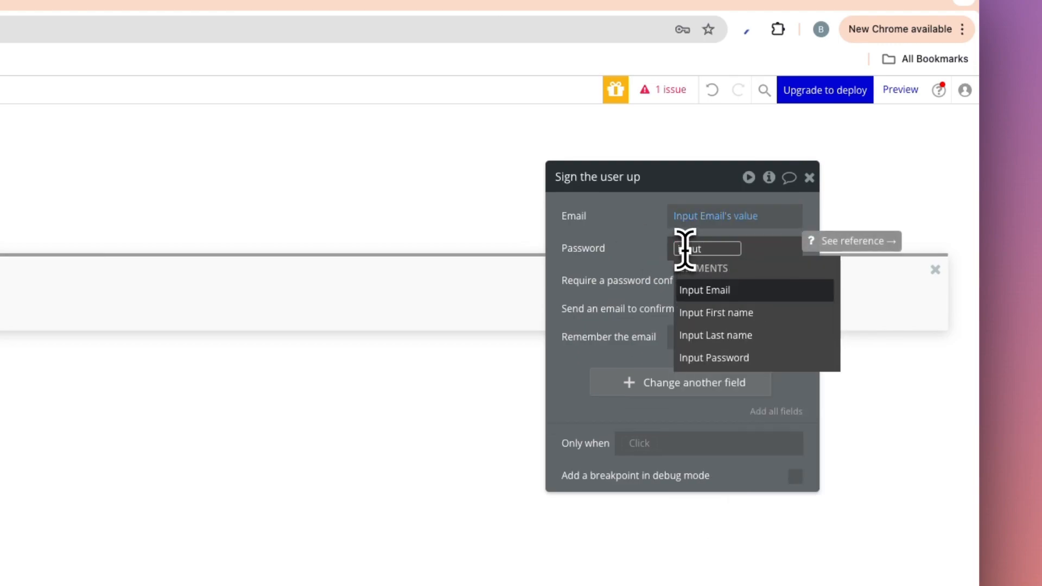
pyautogui.click(700, 358)
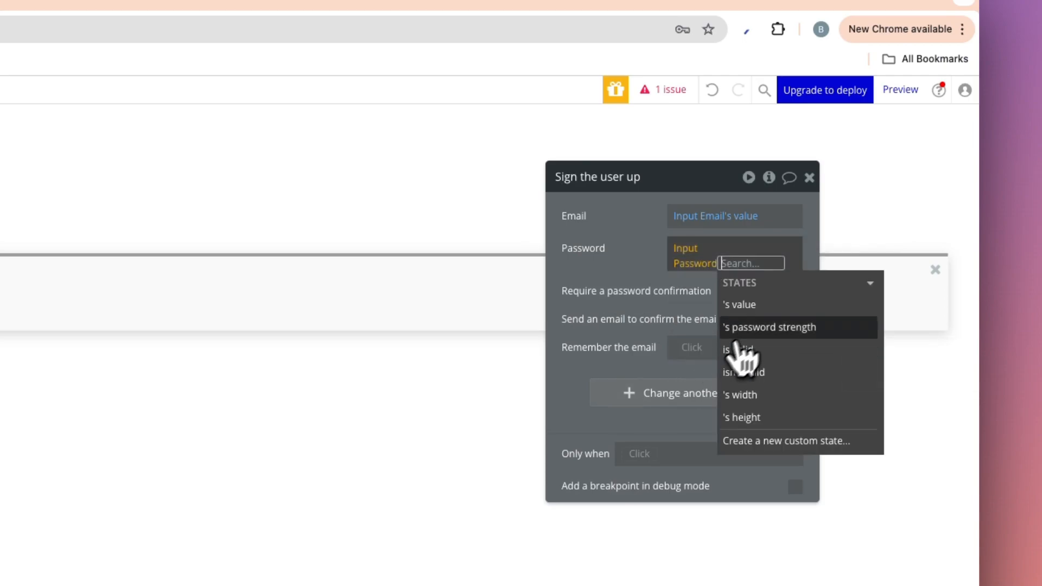
pyautogui.click(741, 304)
pyautogui.click(638, 255)
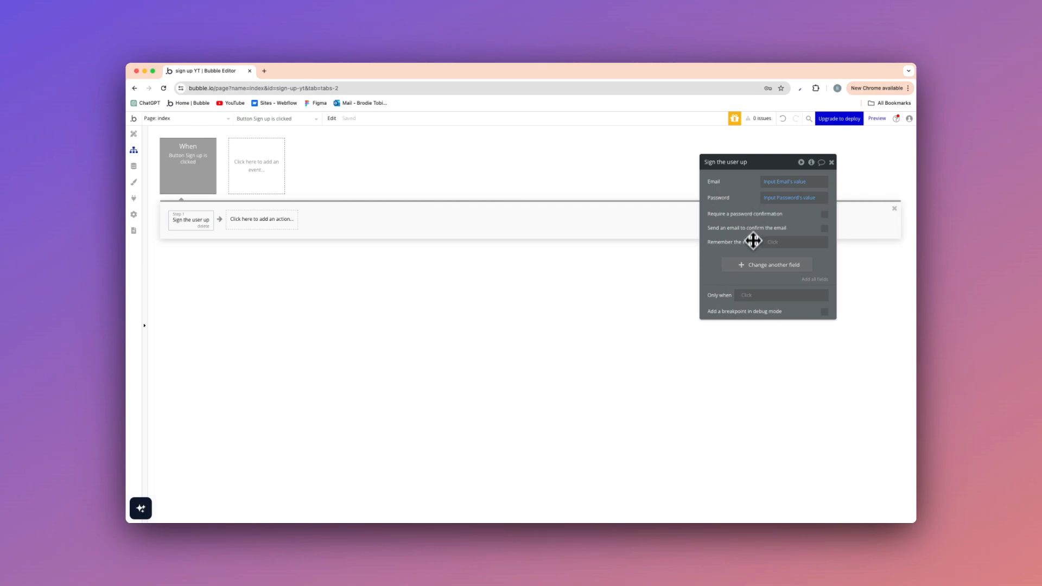
# Add the first name and last name fields as fields to change in the Sign the user up action.
pyautogui.click(751, 266)
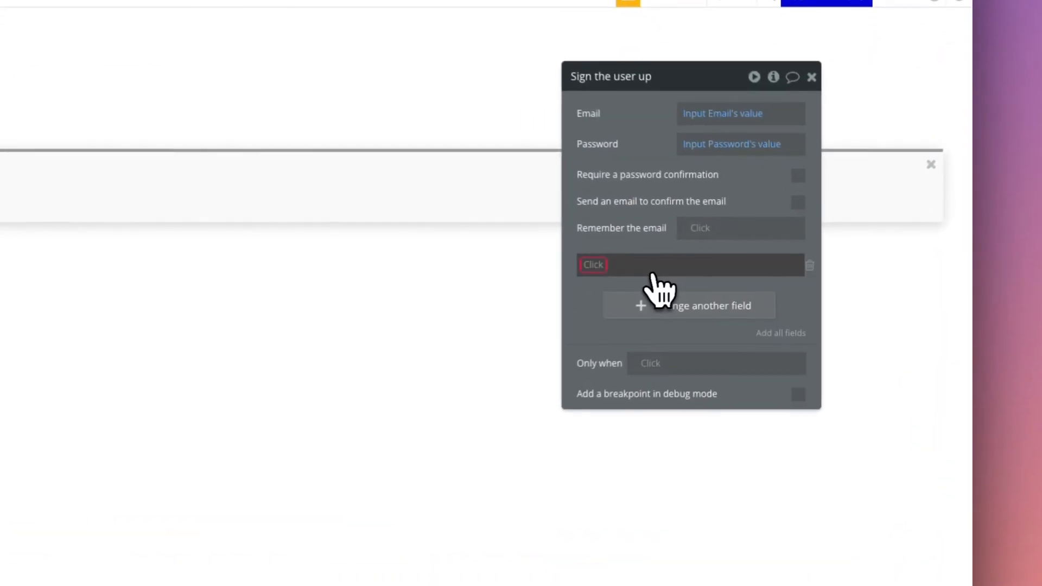
pyautogui.click(722, 262)
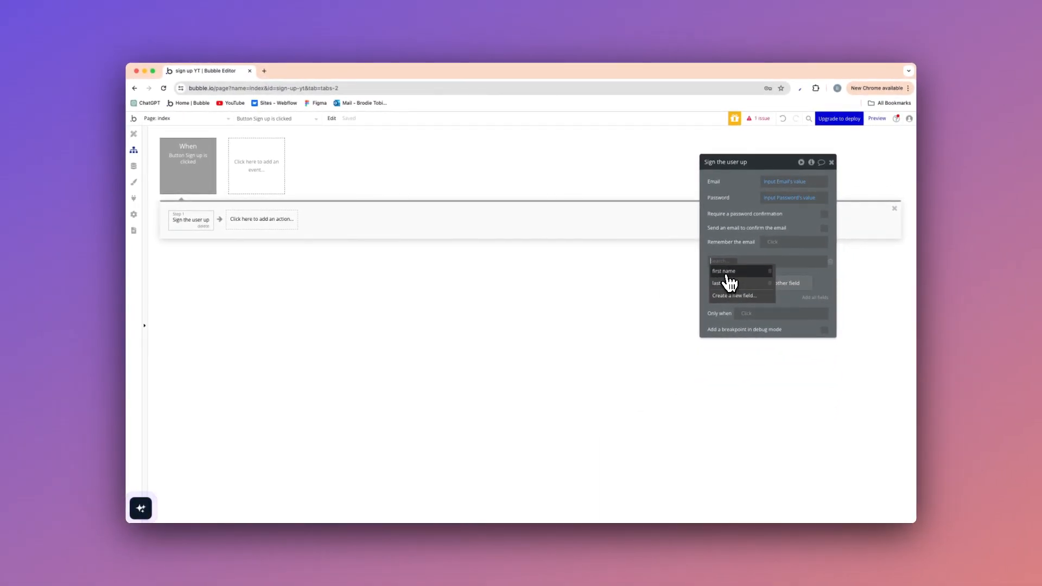
pyautogui.click(727, 274)
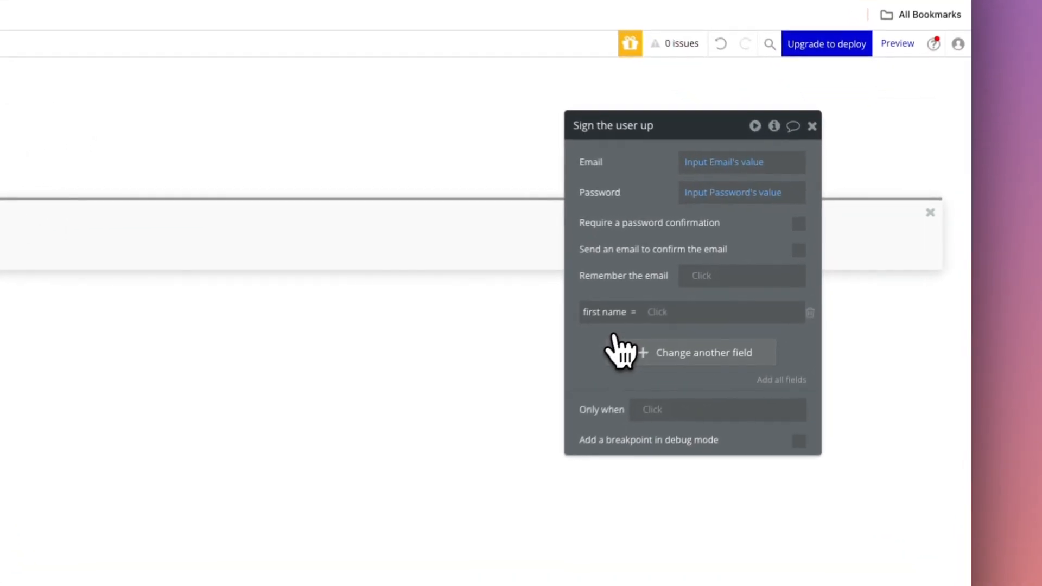
pyautogui.click(736, 282)
pyautogui.click(618, 359)
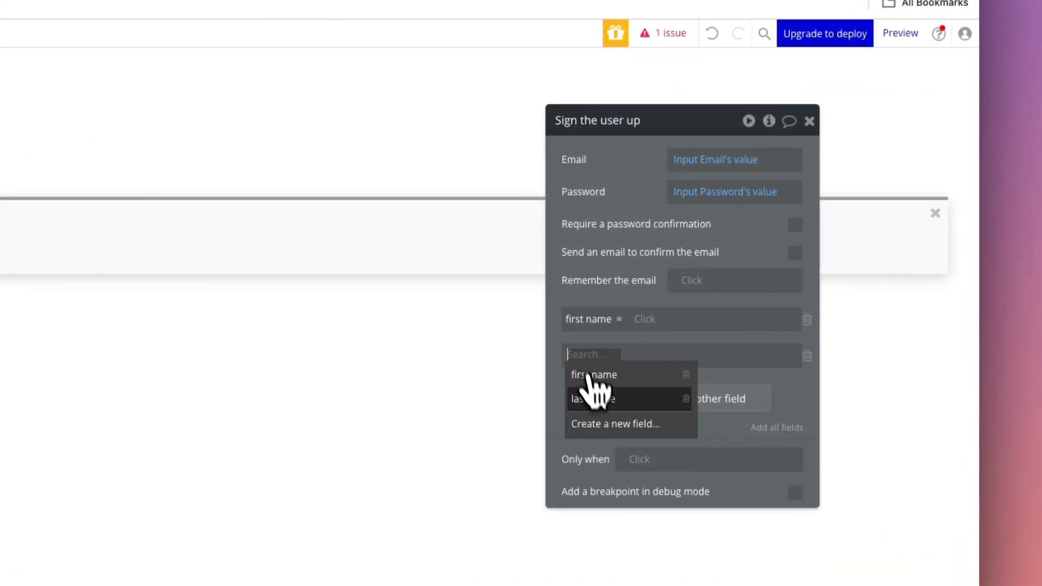
pyautogui.click(597, 388)
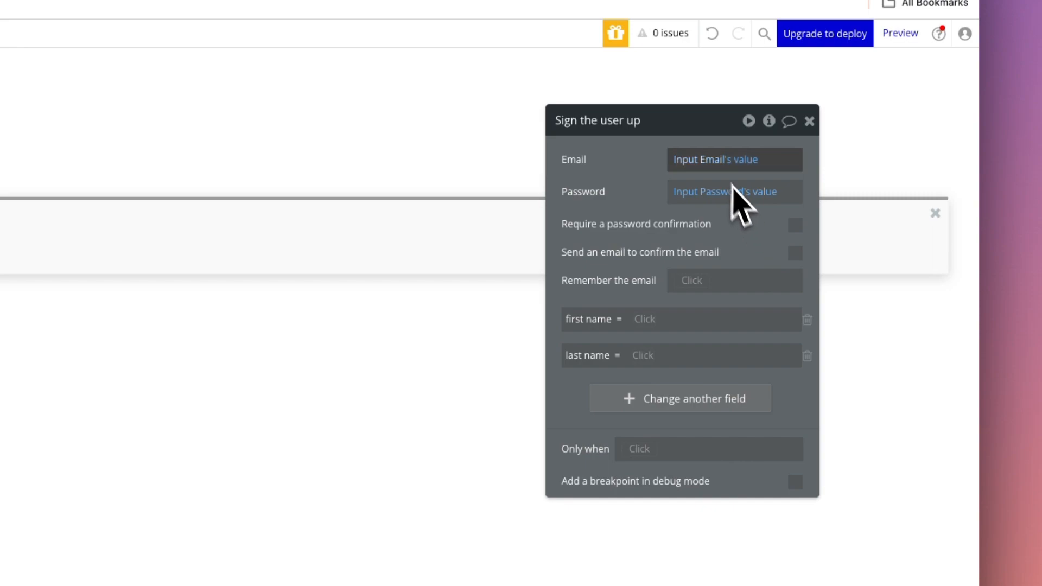
# Set the first name field of the Sign the user up action to Input First name's value.
pyautogui.click(643, 319)
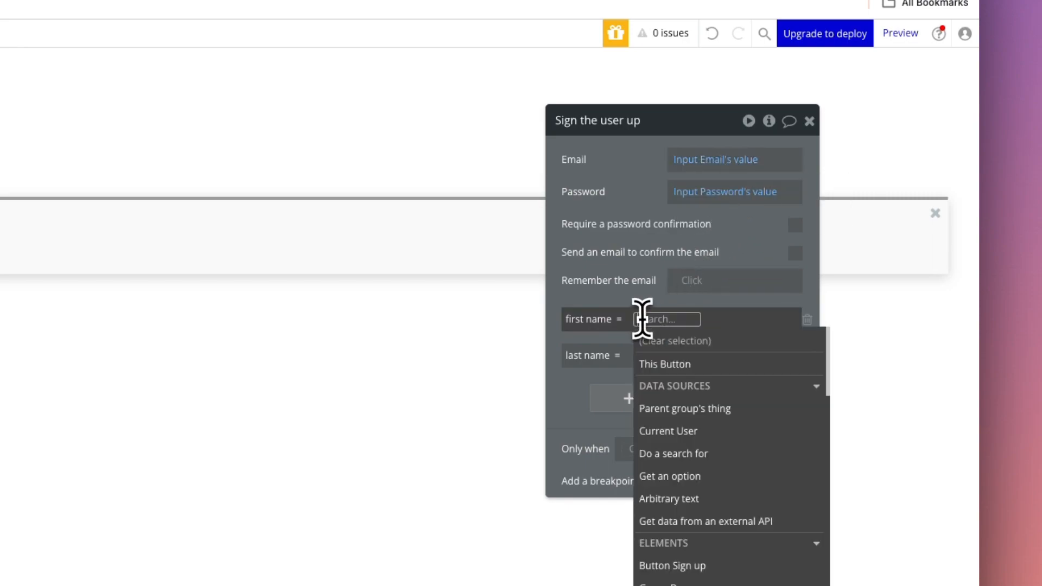
pyautogui.write('Input')
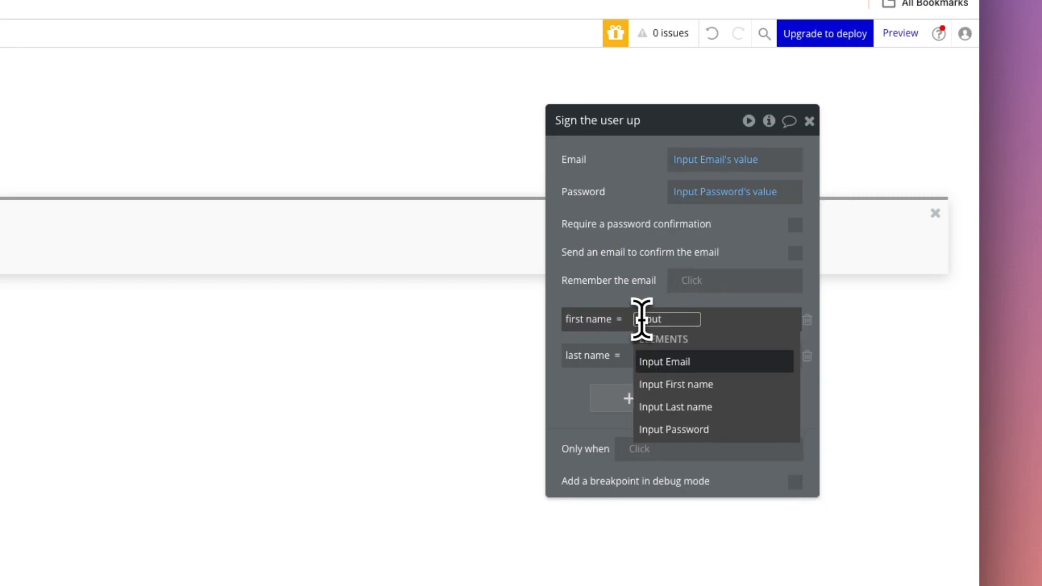
pyautogui.click(681, 386)
pyautogui.click(719, 361)
pyautogui.click(643, 298)
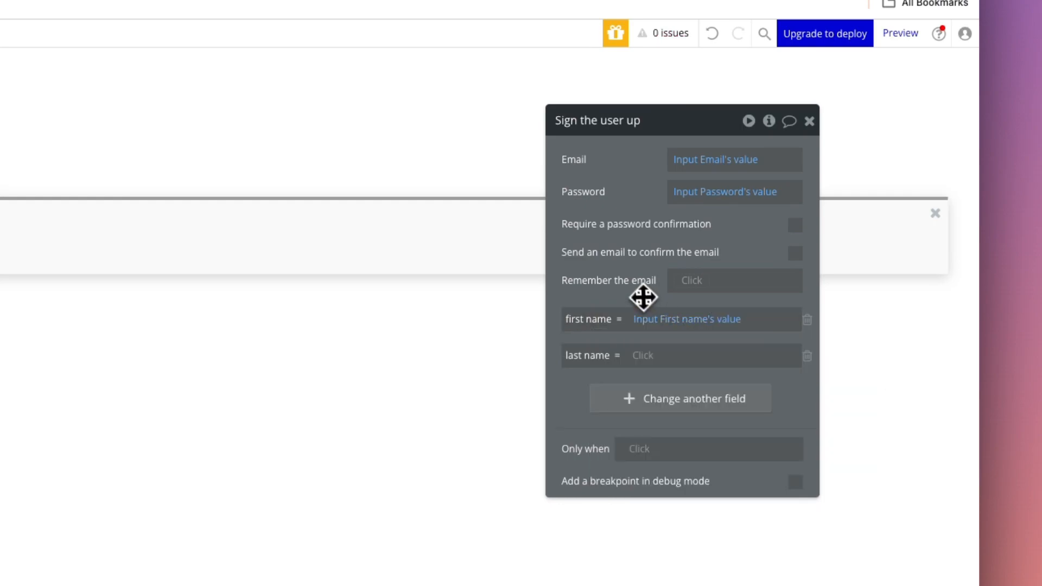
# Set the last name field of the Sign the user up action to Input Last name's value.
pyautogui.click(642, 356)
pyautogui.write('in')
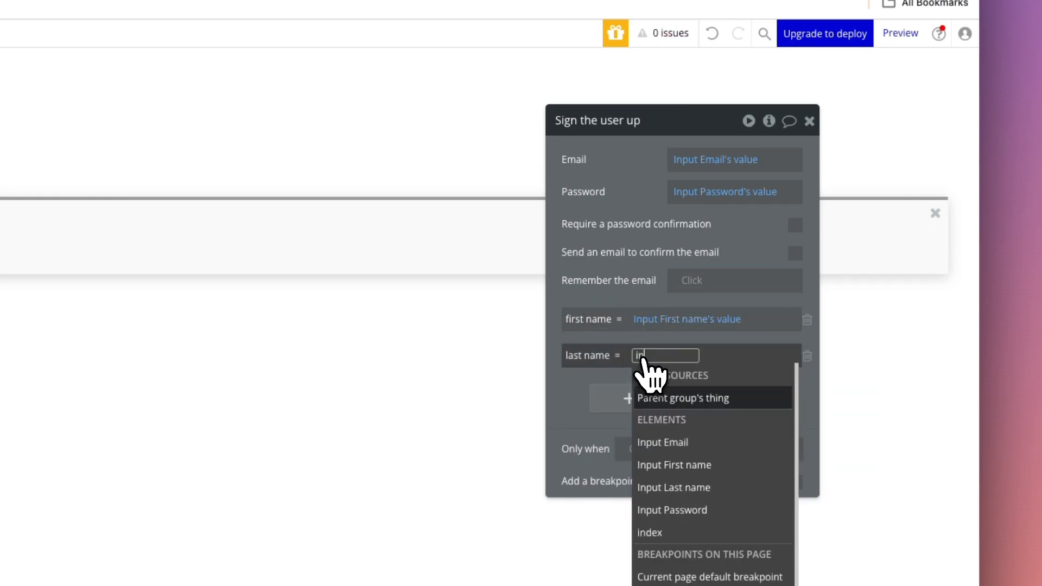
pyautogui.write('put')
pyautogui.click(681, 433)
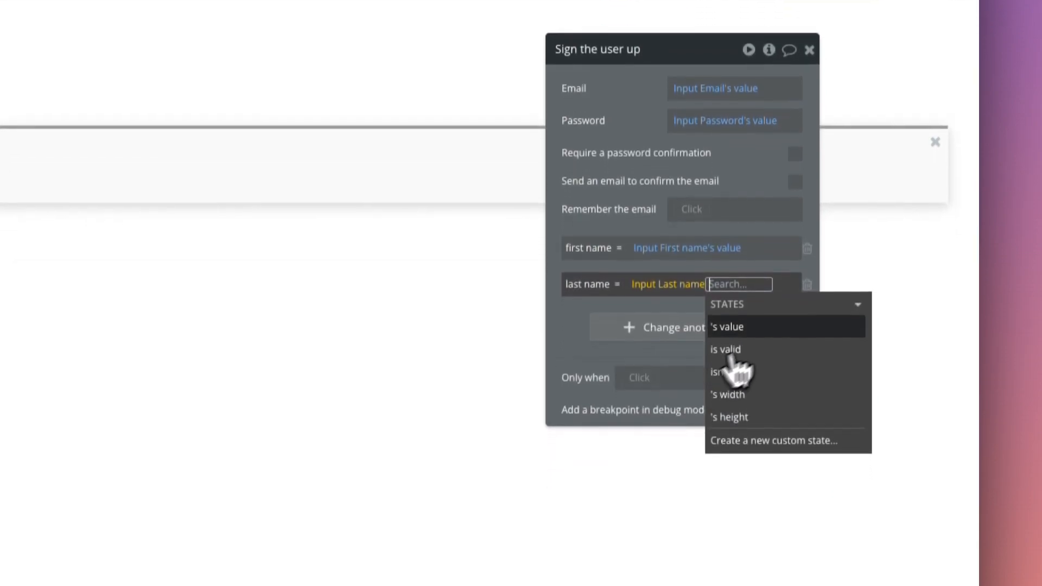
pyautogui.click(722, 325)
pyautogui.click(631, 223)
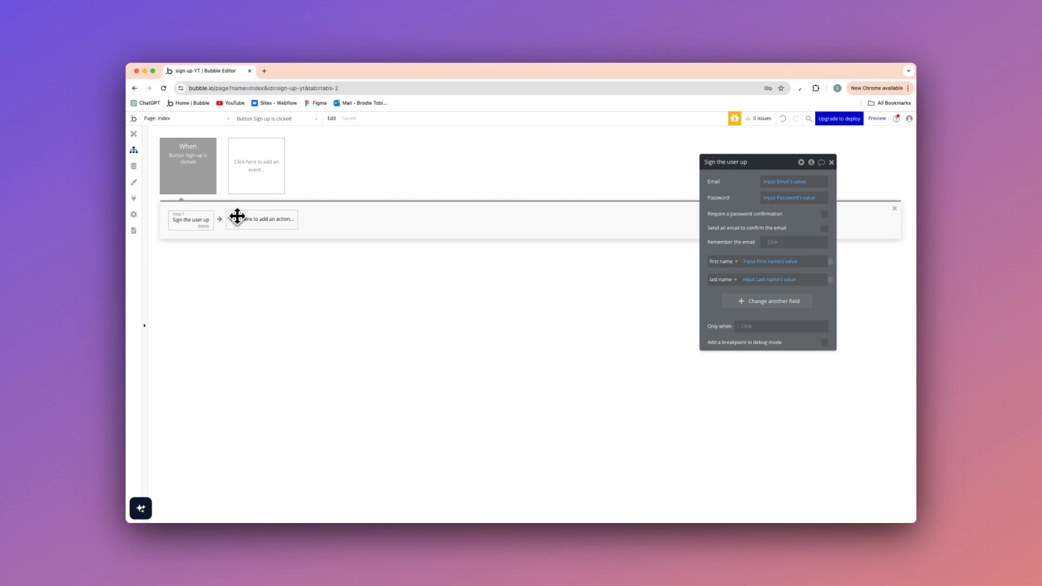
# Return to the index page's design and open a preview of the page.
pyautogui.click(137, 135)
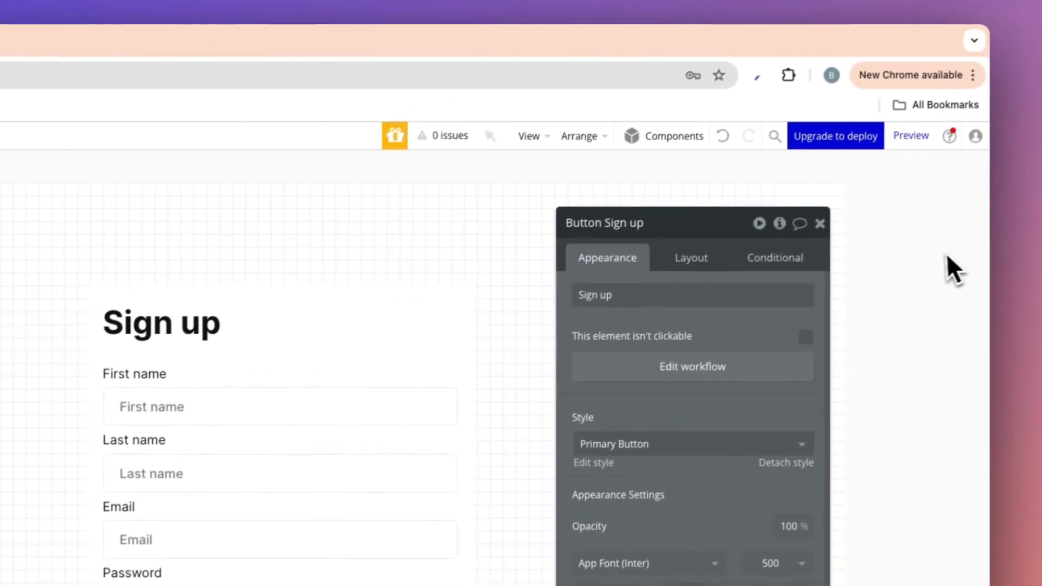
pyautogui.click(929, 261)
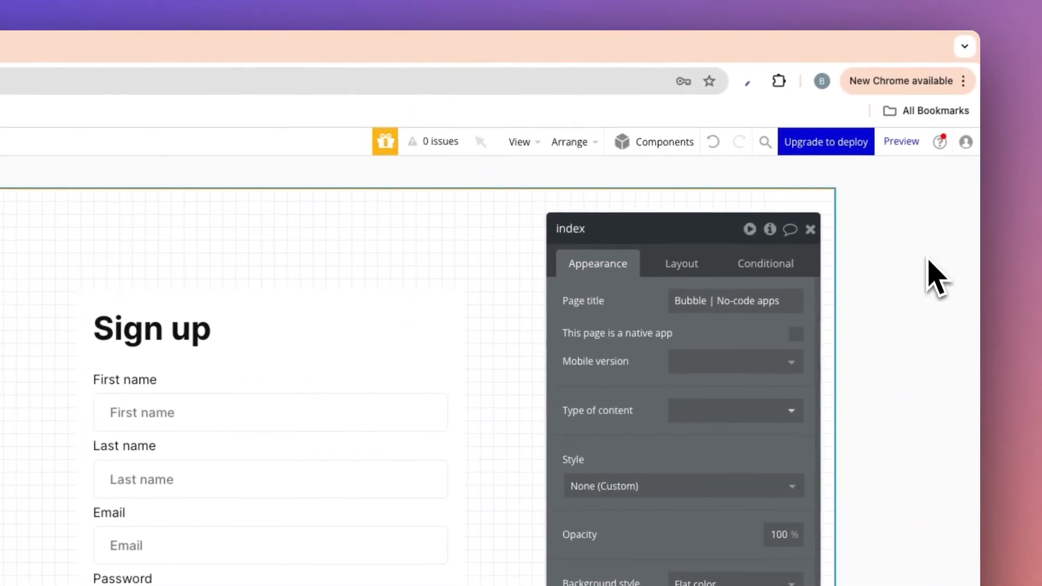
pyautogui.click(901, 141)
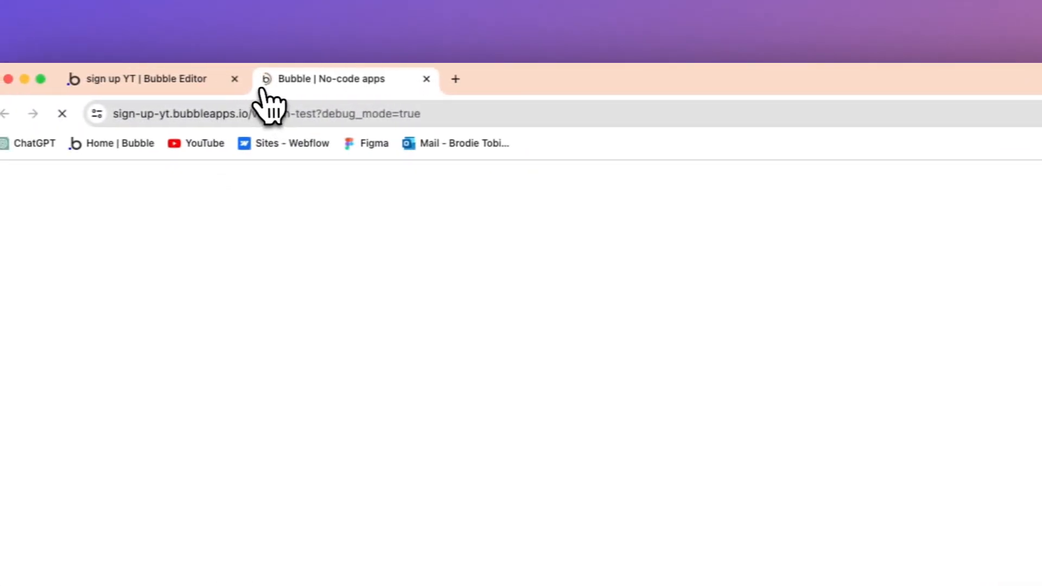
# Fill in the previewed sign-up form with first name testing88 and last name testing24.
pyautogui.click(710, 370)
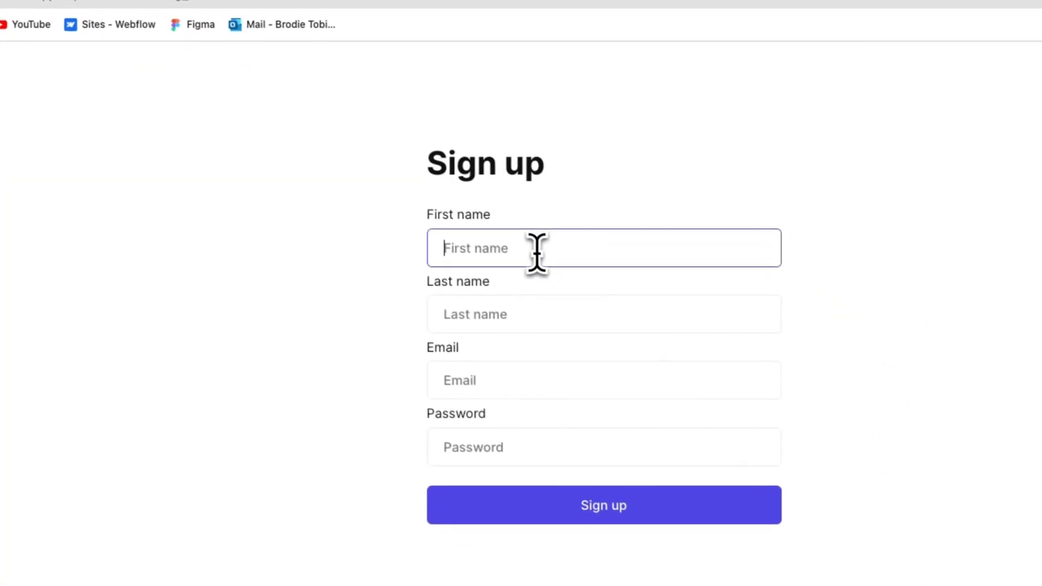
pyautogui.write('testing88')
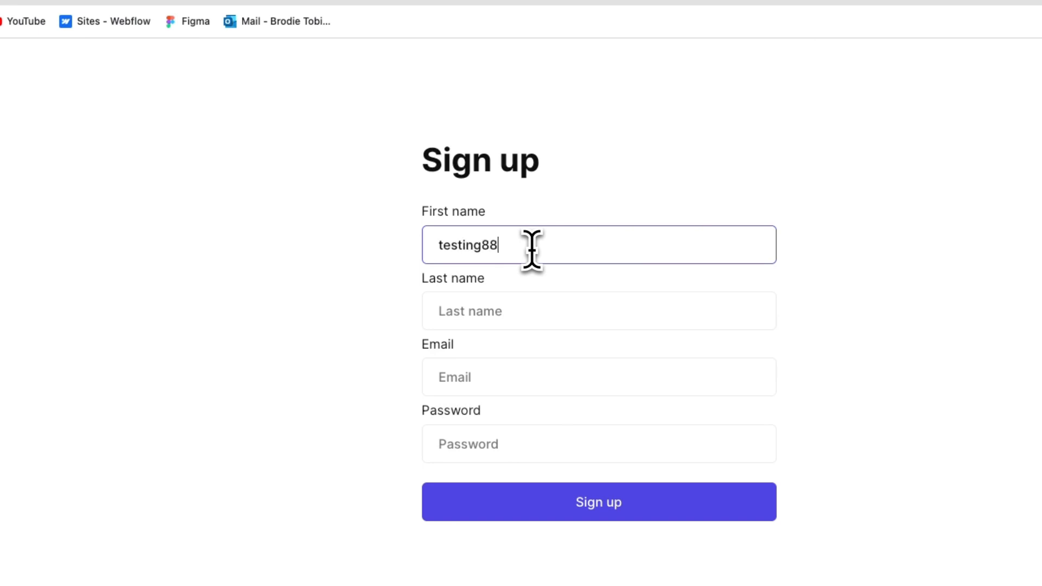
pyautogui.press('Tab')
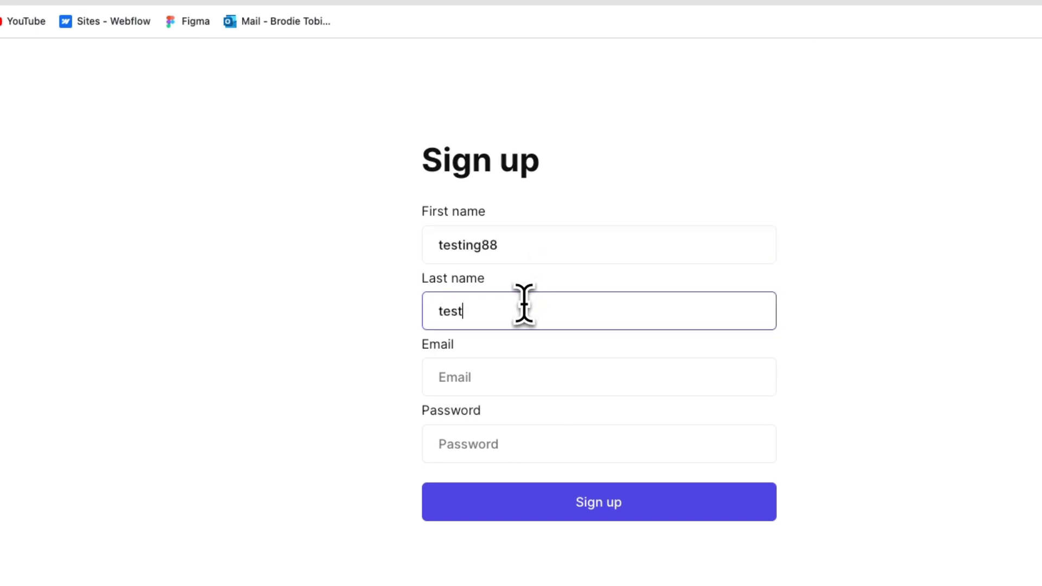
# Enter a test email address and the account password in the sign-up form and submit it.
pyautogui.click(531, 376)
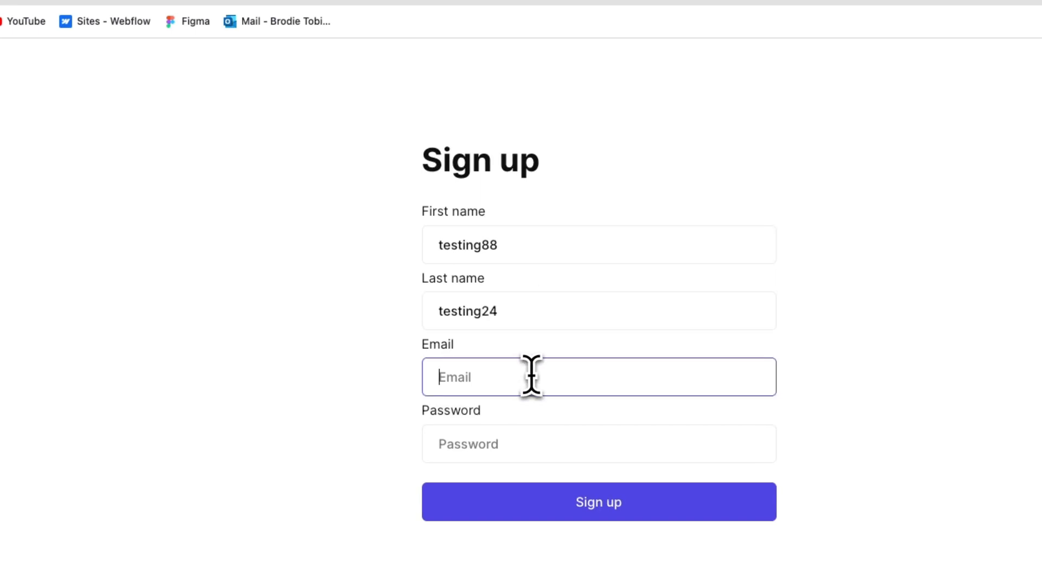
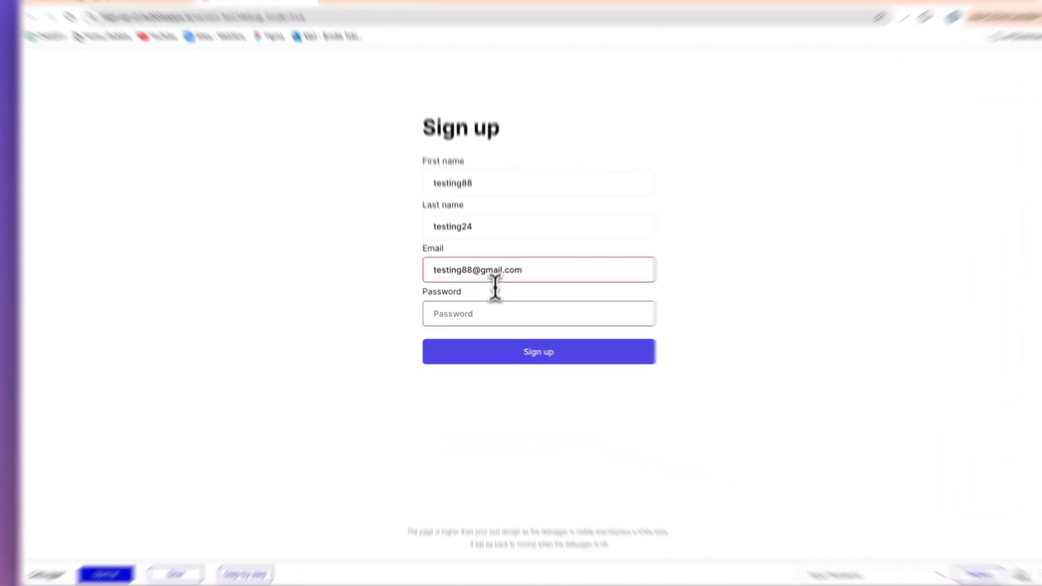
pyautogui.click(485, 312)
pyautogui.write('•••••••')
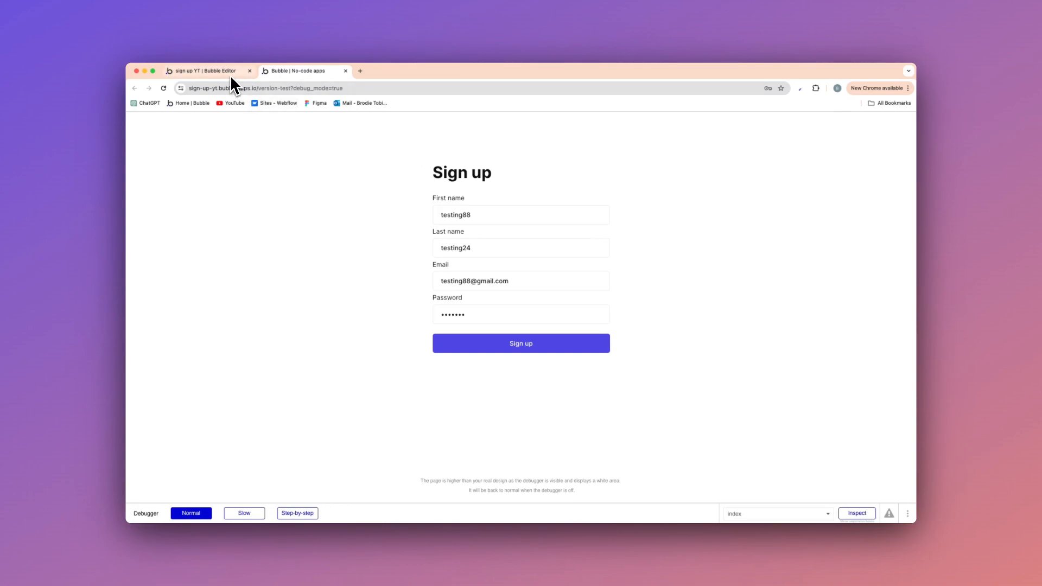
# Check the All Users entries in the Bubble editor's app data for the new sign-up and return to the index page's design.
pyautogui.click(230, 75)
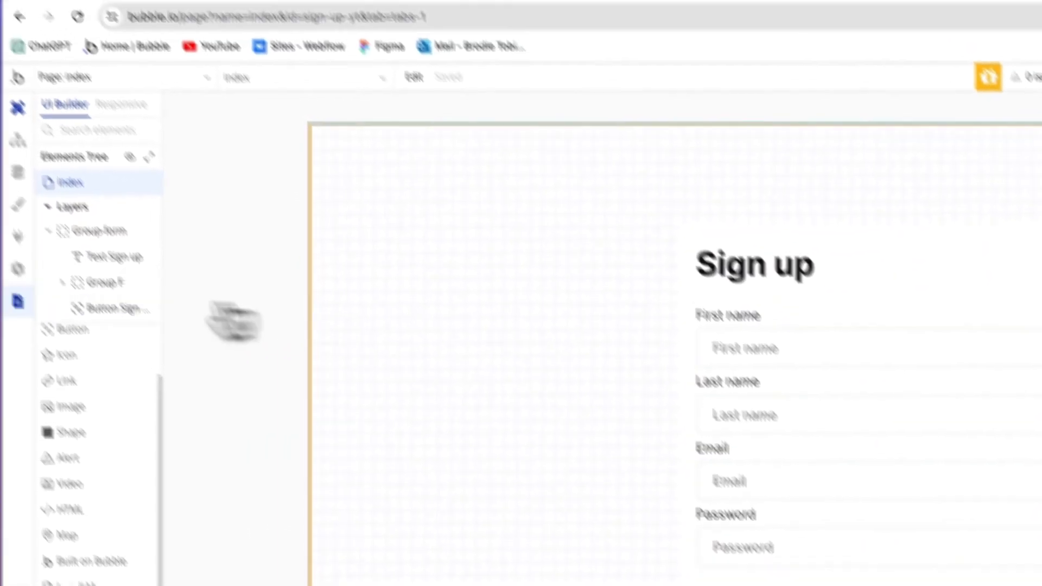
pyautogui.click(18, 172)
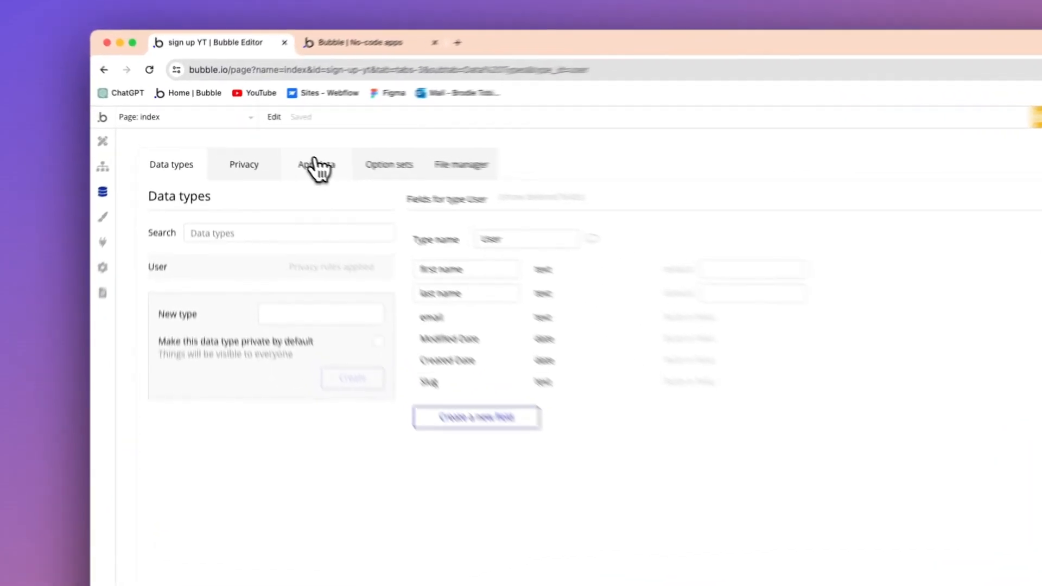
pyautogui.click(270, 149)
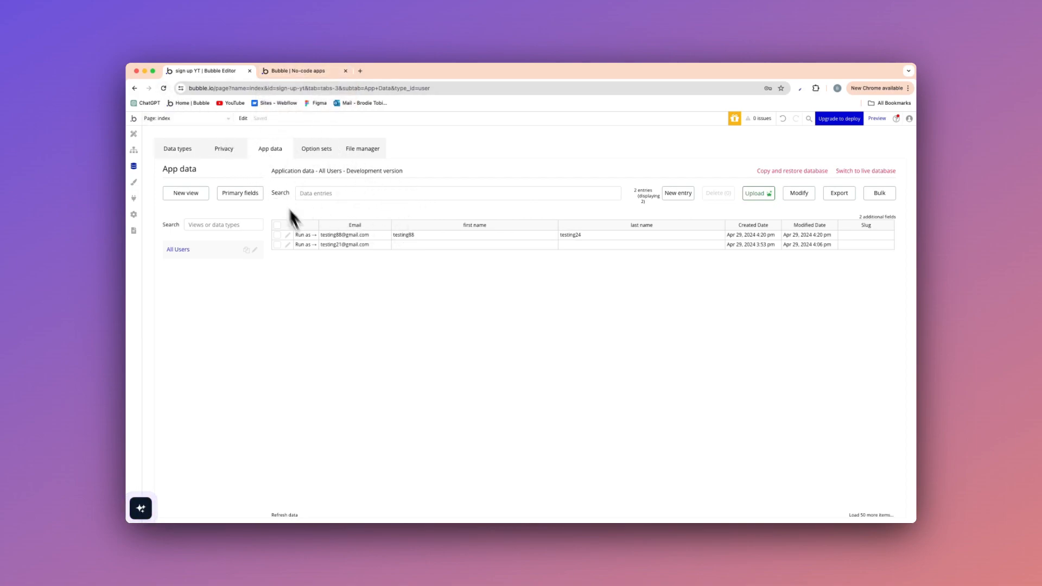
pyautogui.click(163, 88)
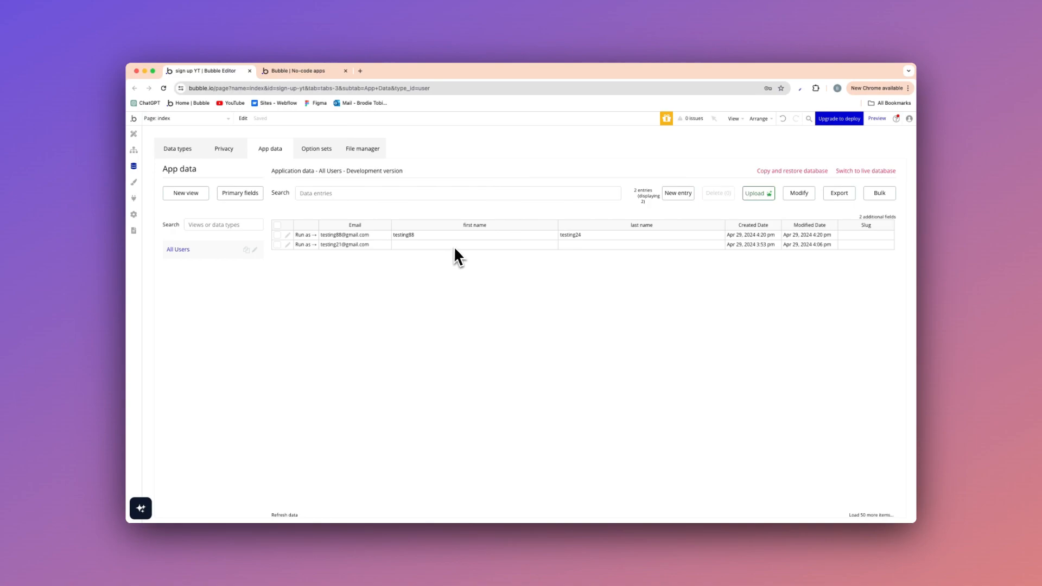
pyautogui.click(134, 134)
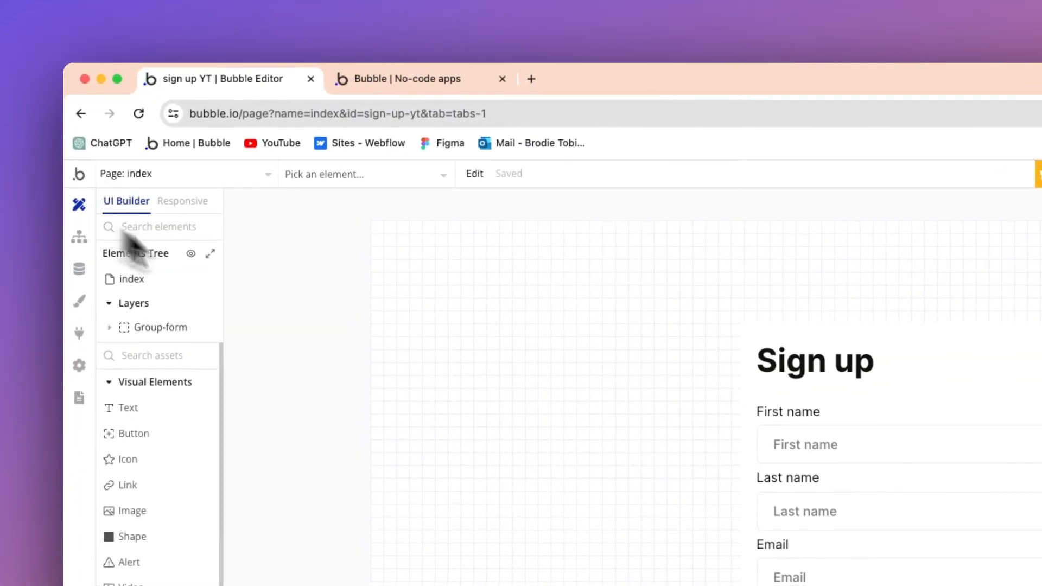